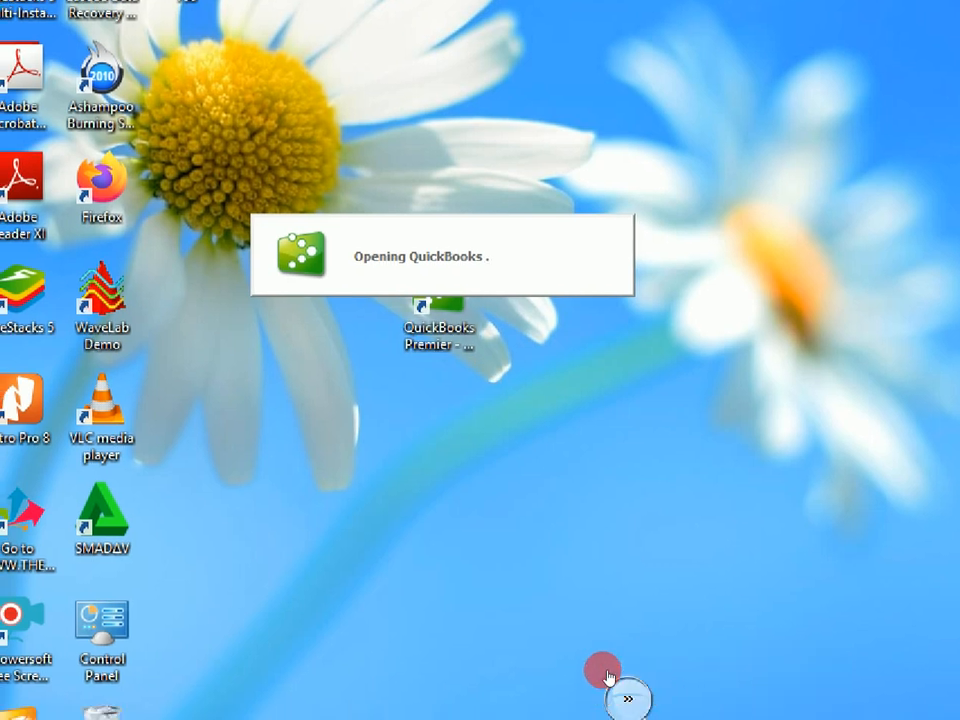
# Launch QuickBooks Premier Accountant Edition 2014 and wait for the No Company Open window
pyautogui.click(617, 688)
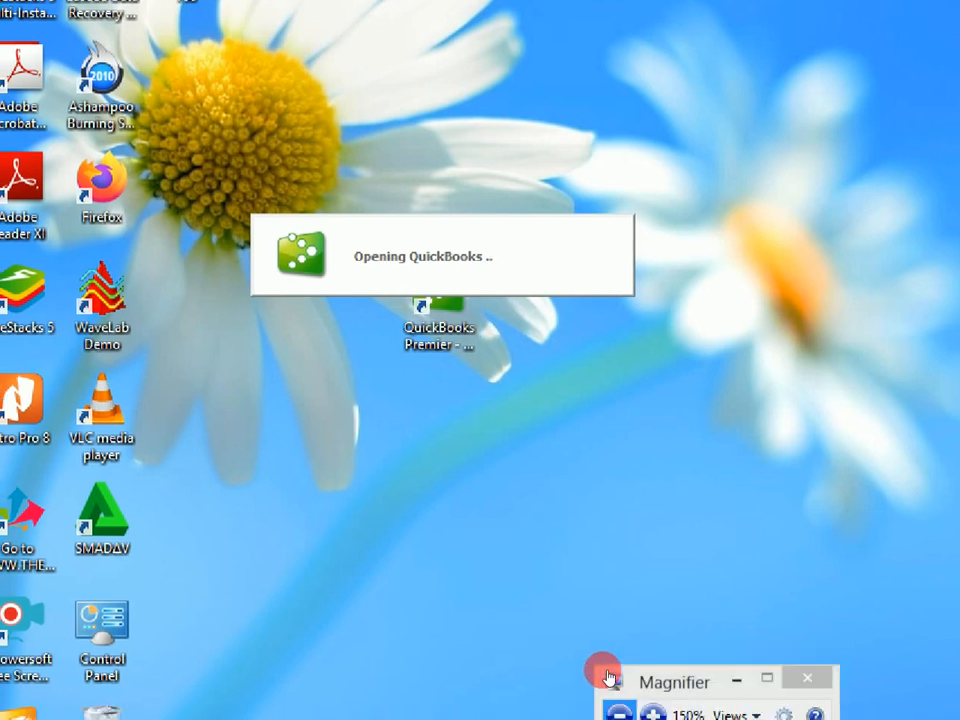
pyautogui.click(617, 711)
pyautogui.click(481, 421)
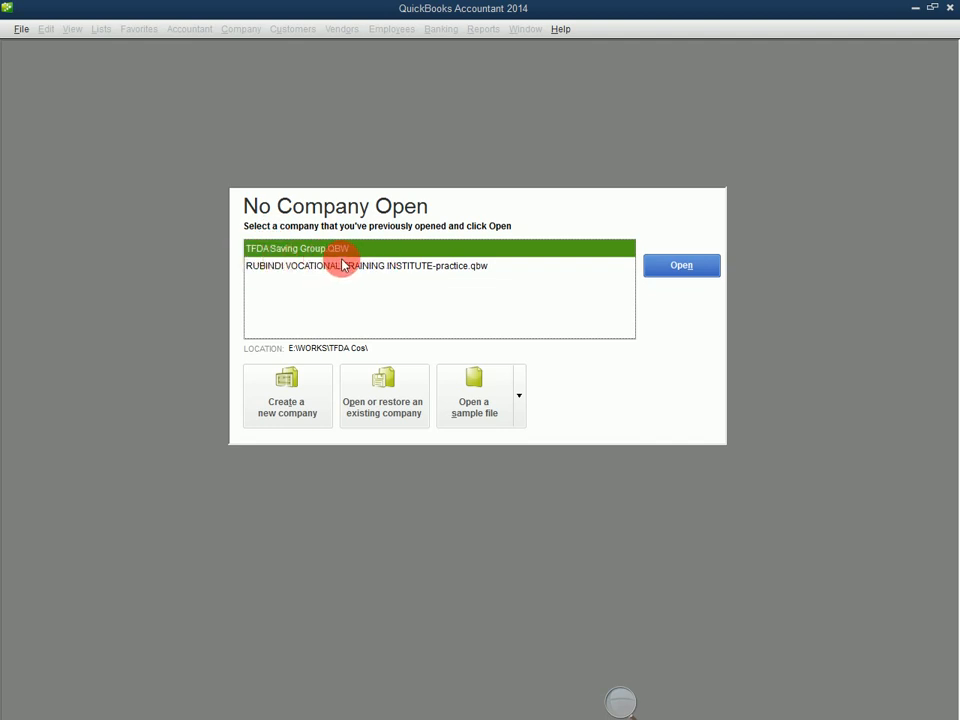
# From the No Company Open window, start a new company in the EasyStep Interview
pyautogui.click(618, 700)
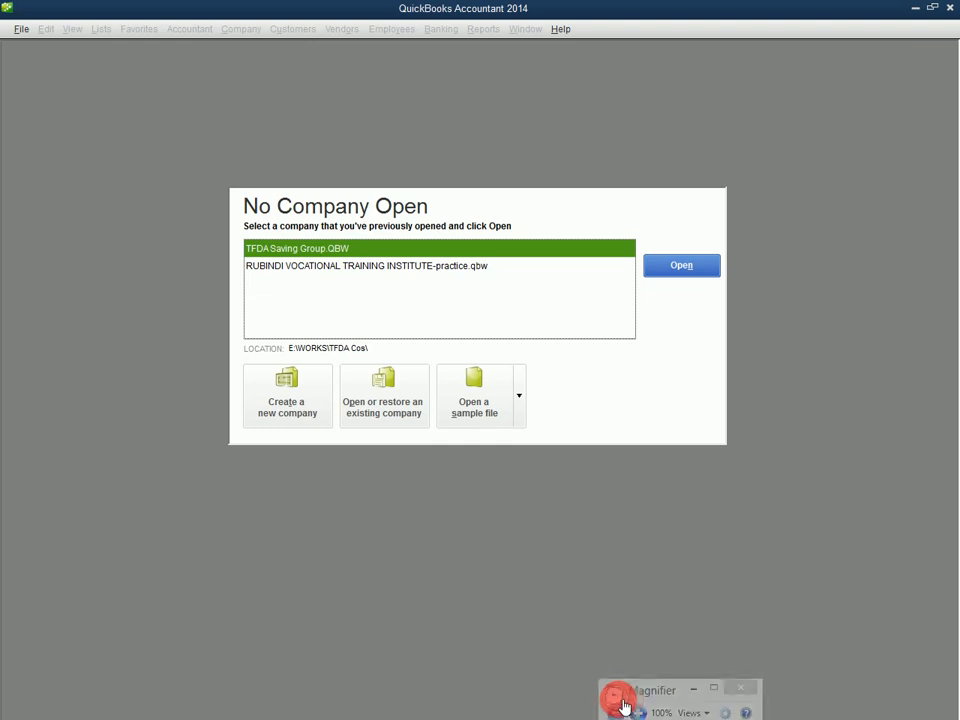
pyautogui.click(634, 709)
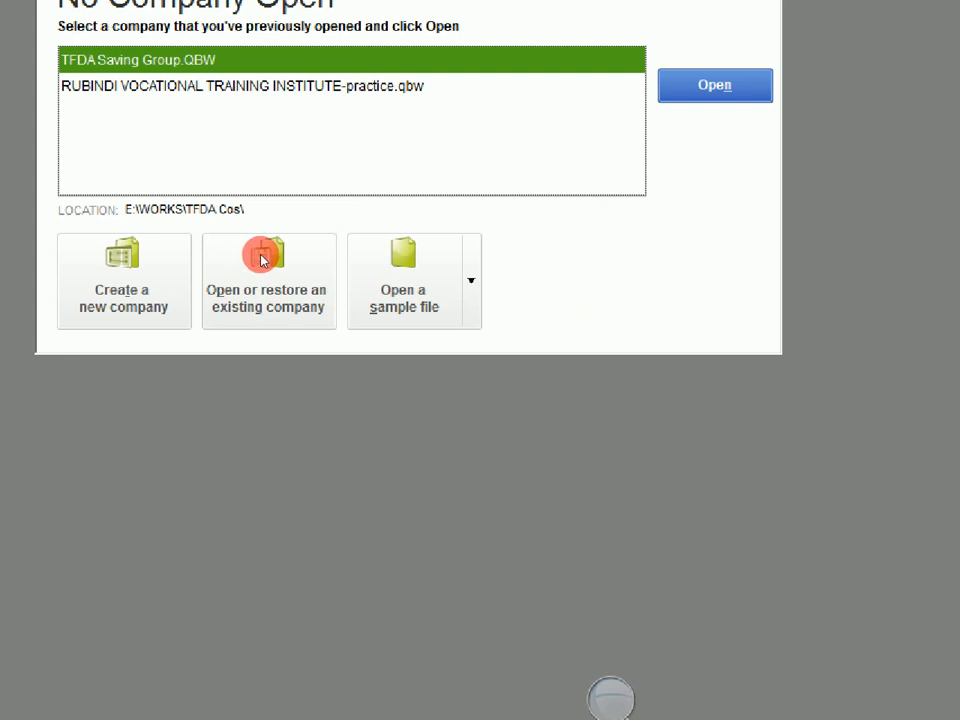
pyautogui.press('Down')
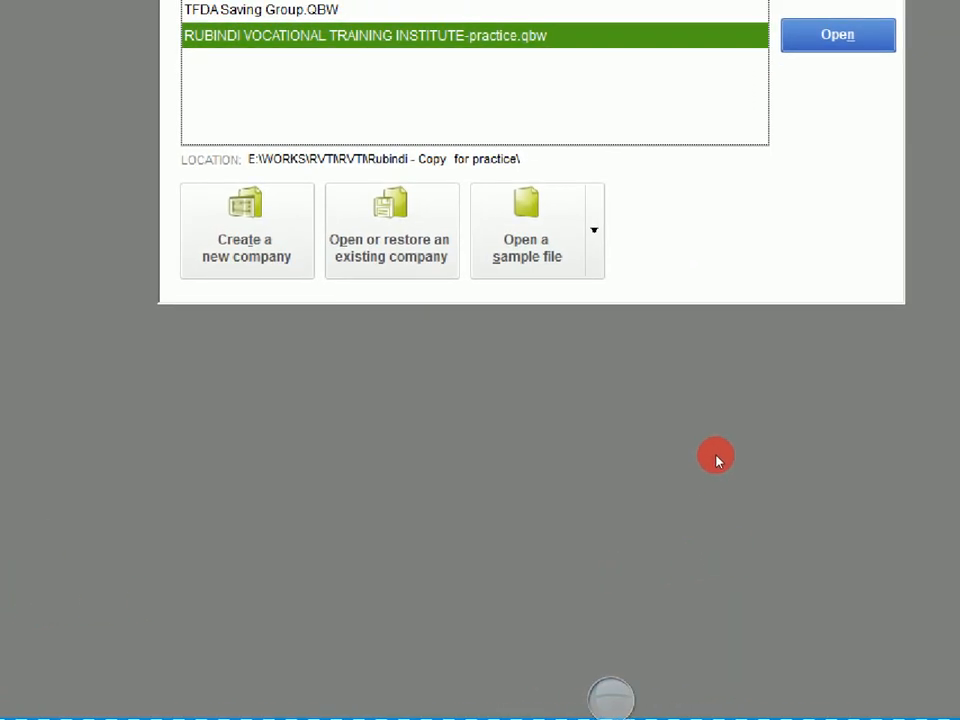
pyautogui.click(302, 414)
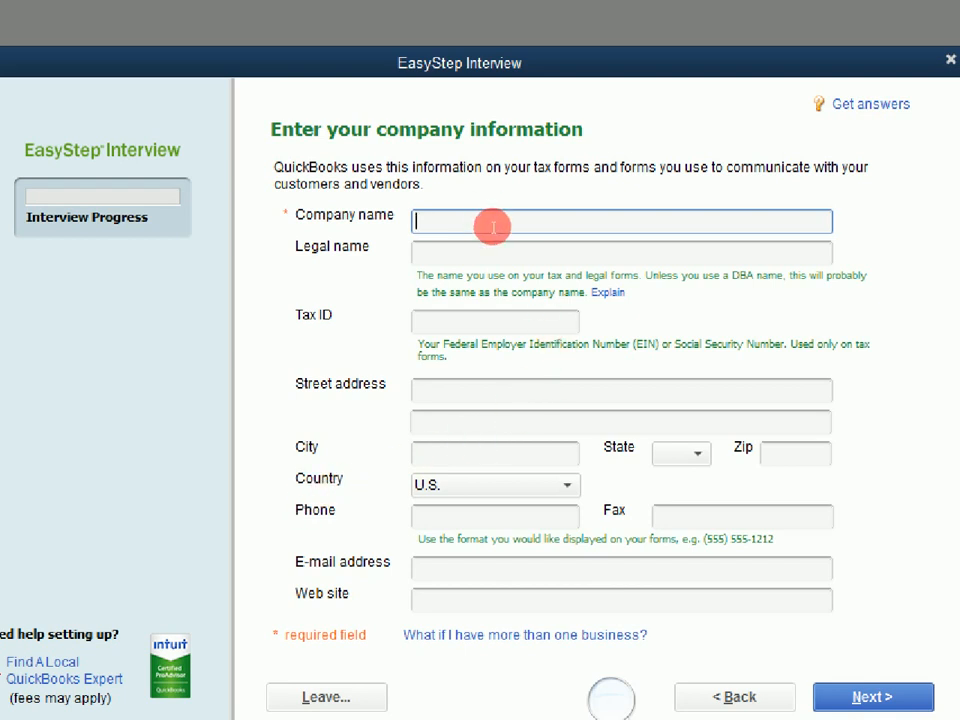
# Enter company name Jimz, legal name 'Jimz systems 2', the tax ID, street address and city
pyautogui.write('Jimz')
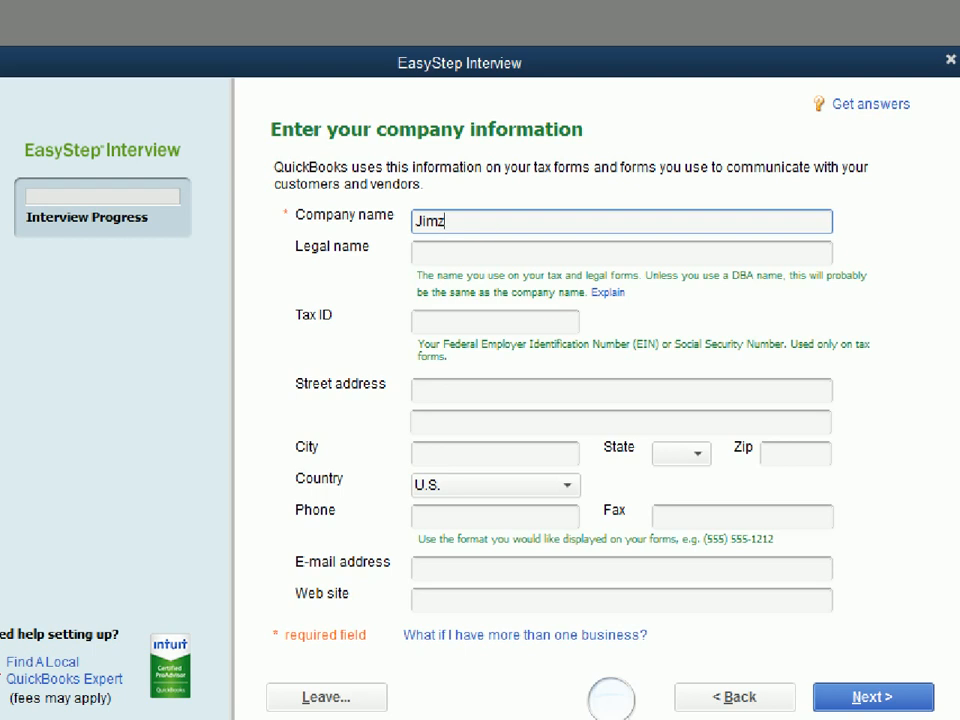
pyautogui.click(472, 246)
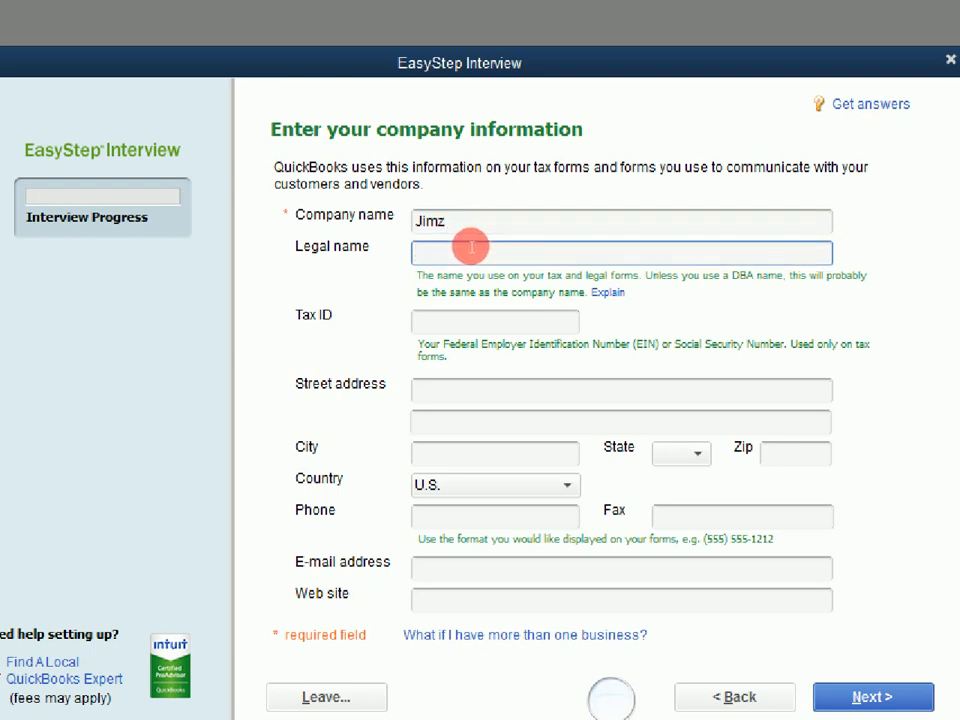
pyautogui.write('Jimz')
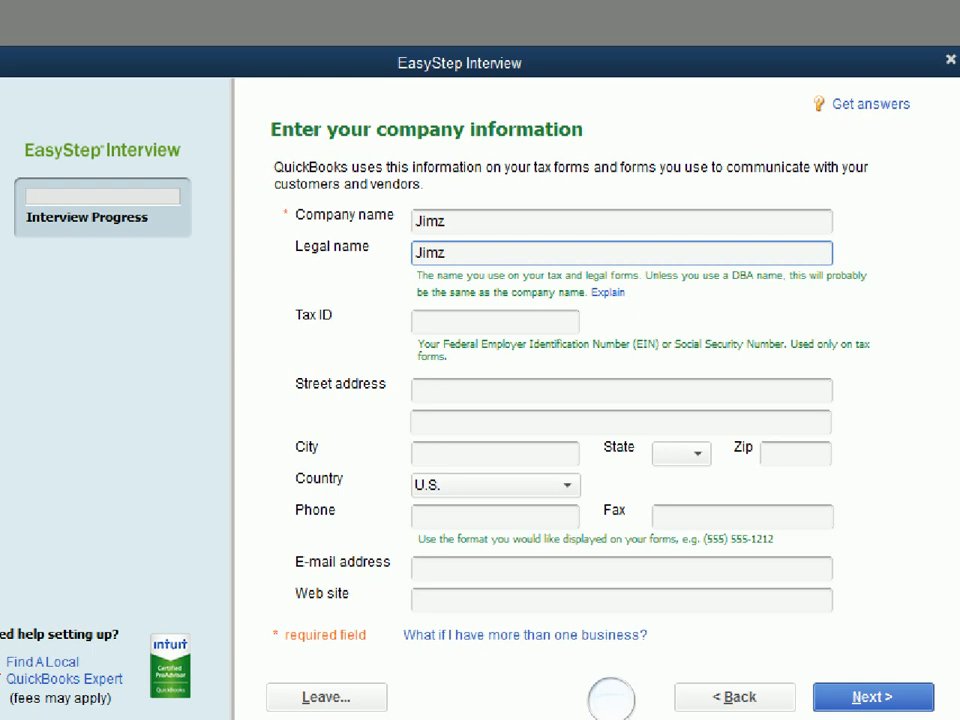
pyautogui.write(' systems 2')
pyautogui.click(520, 303)
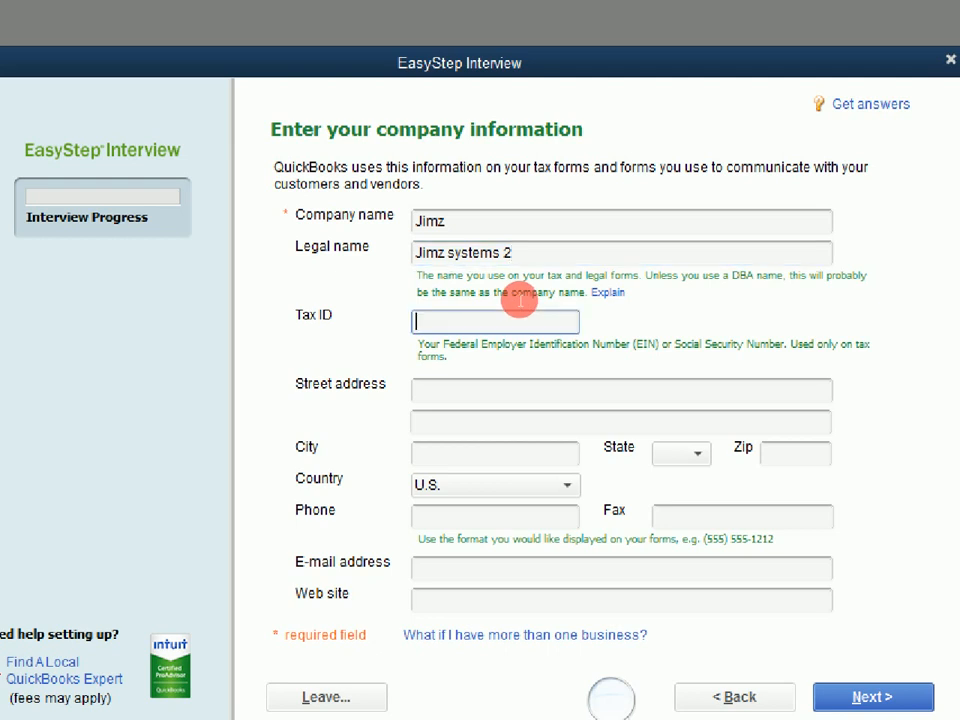
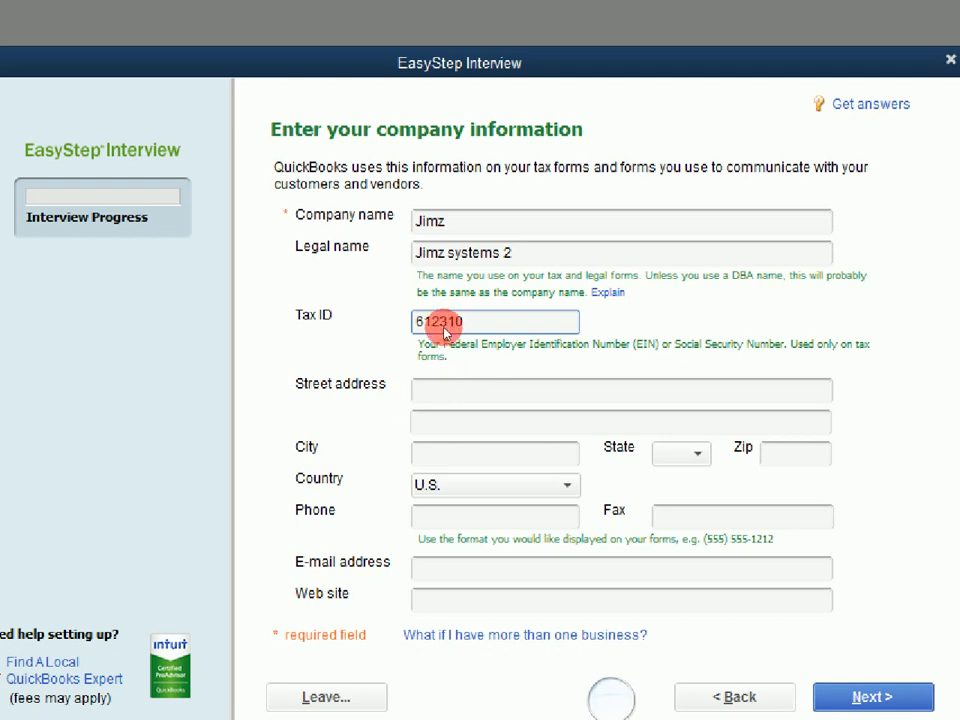
pyautogui.press('Tab')
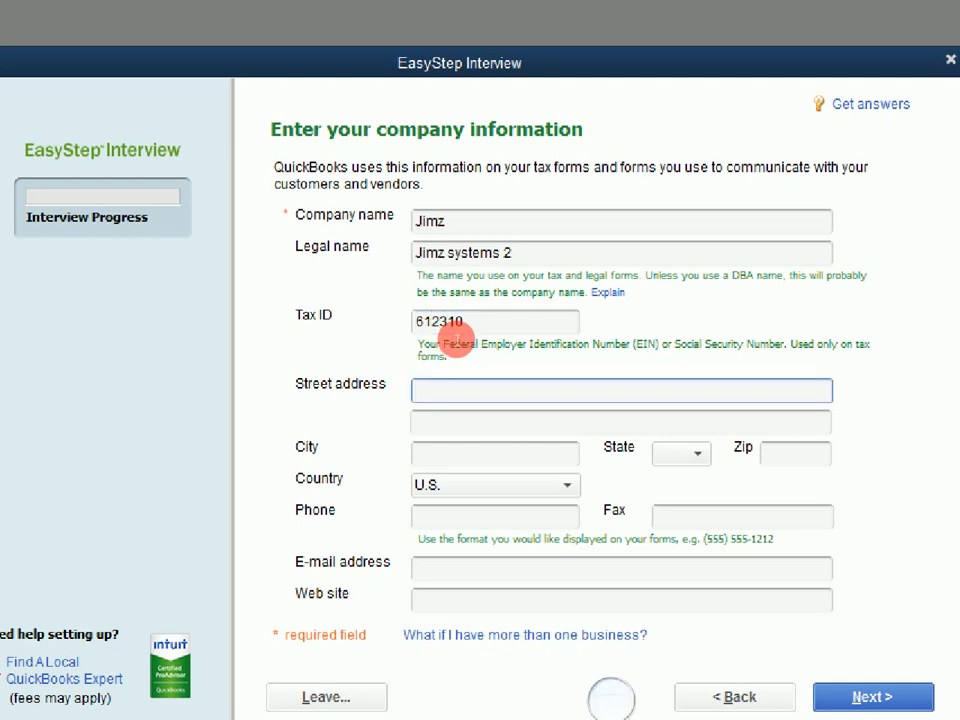
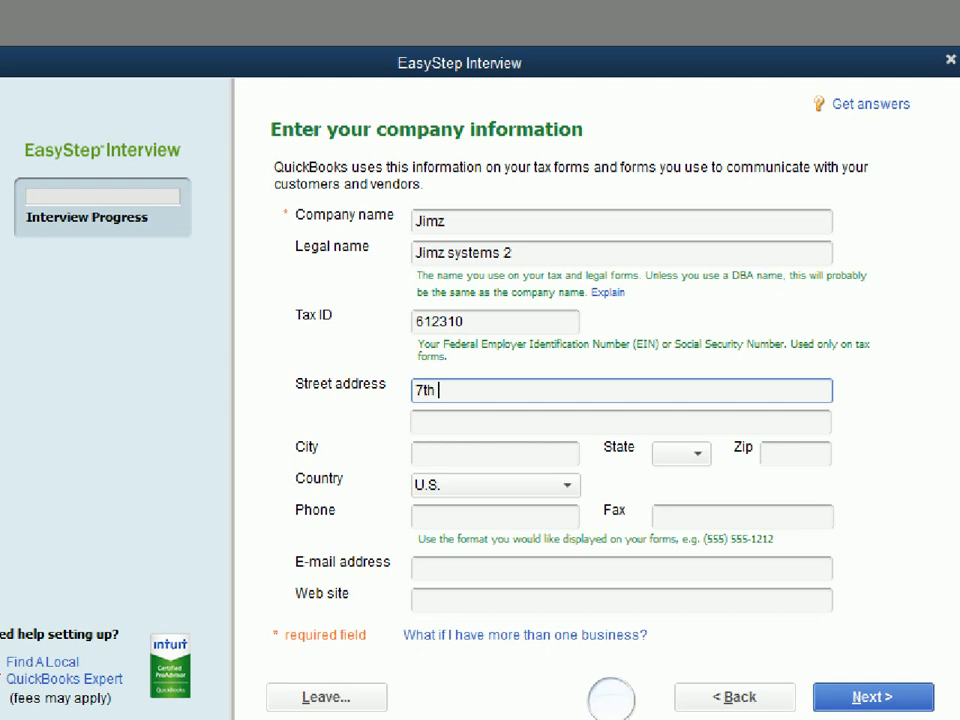
pyautogui.press('Tab')
pyautogui.press('Tab')
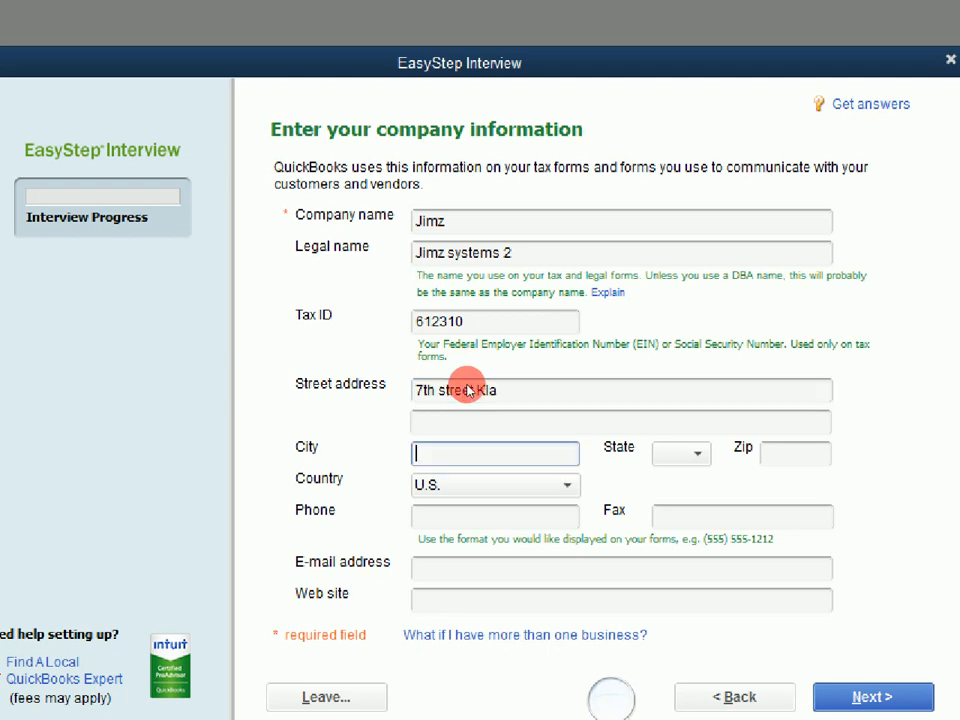
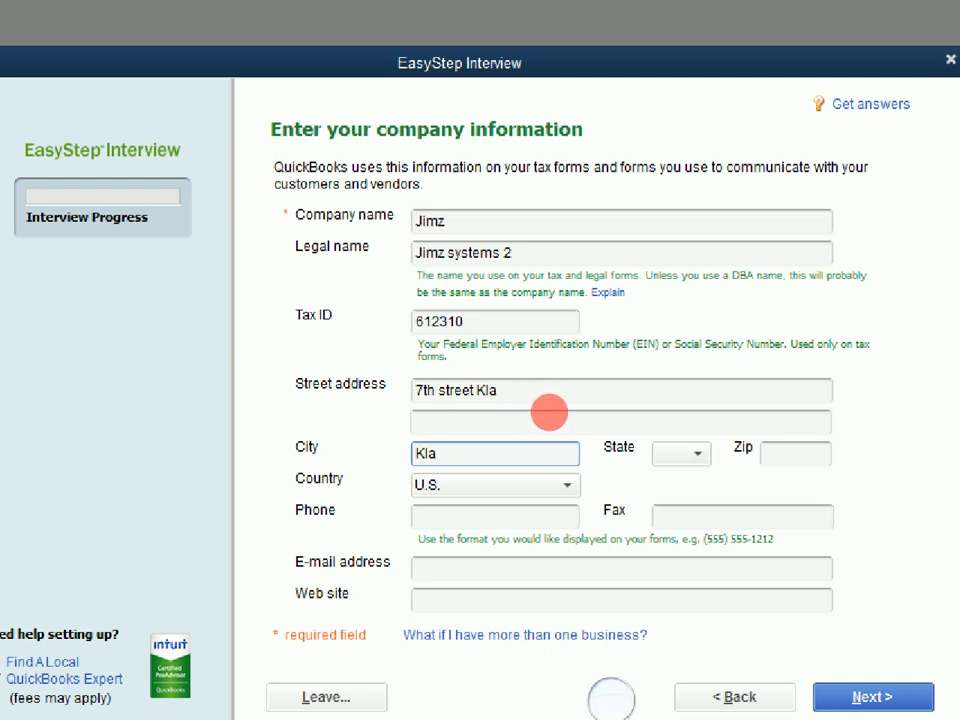
pyautogui.press('Tab')
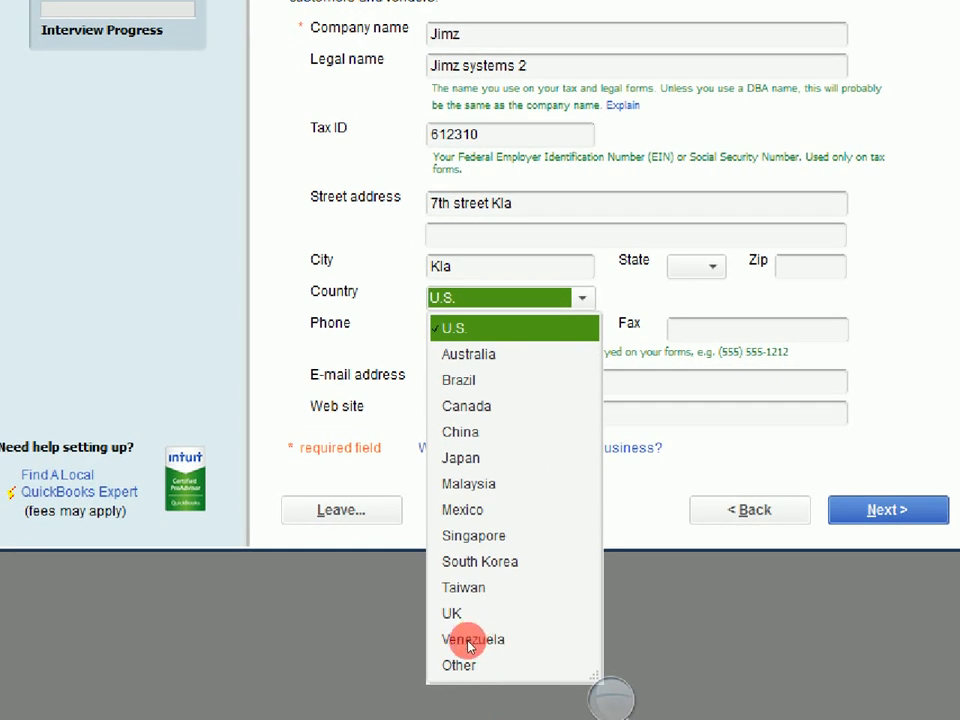
pyautogui.click(467, 645)
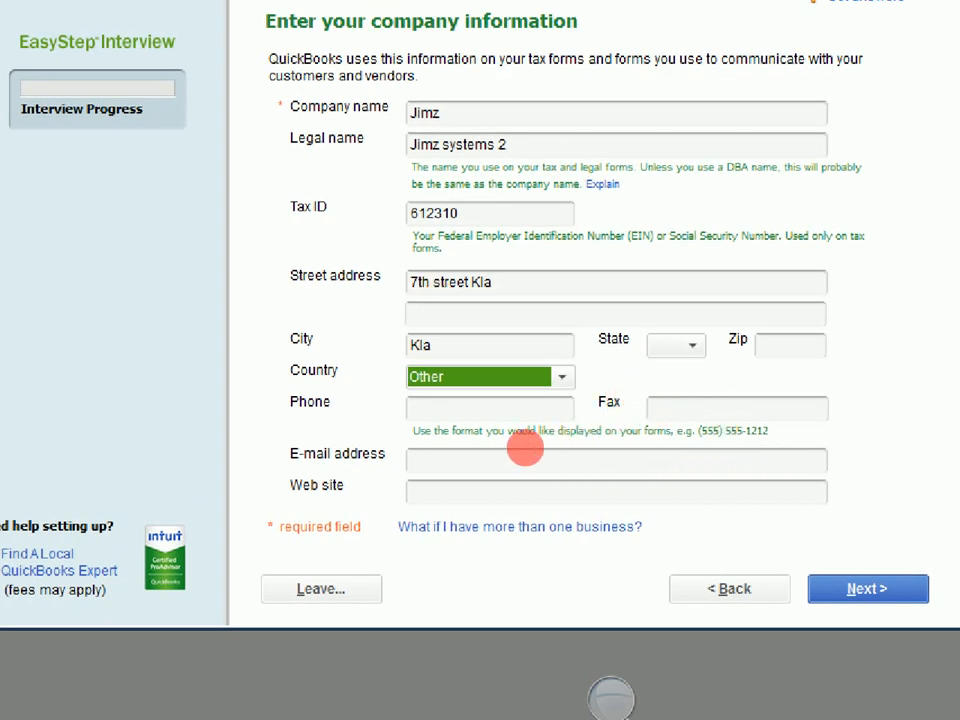
pyautogui.click(500, 455)
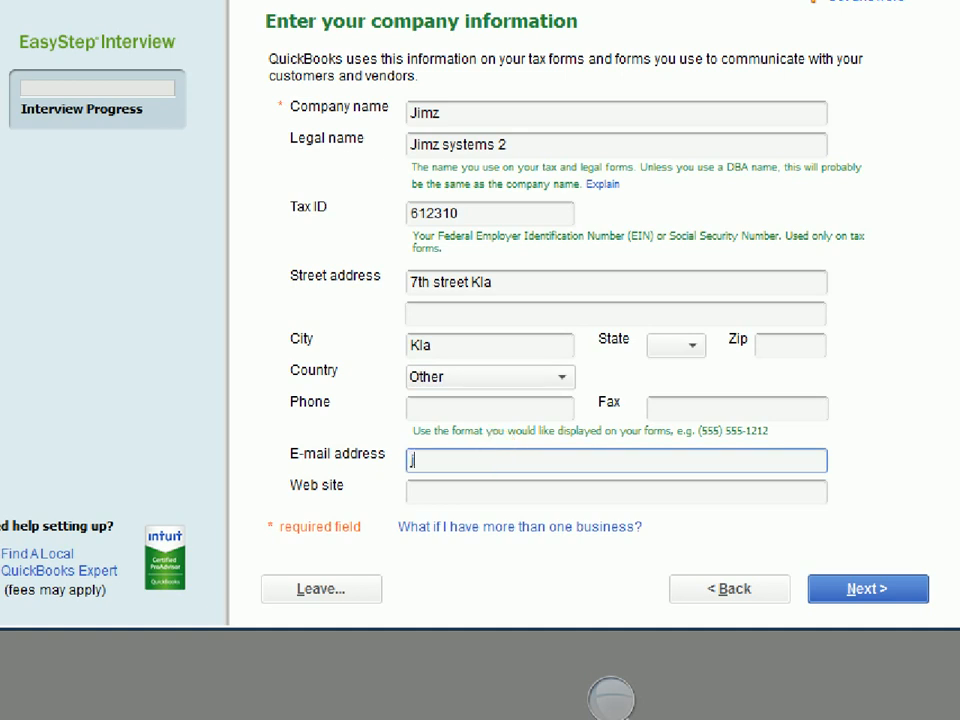
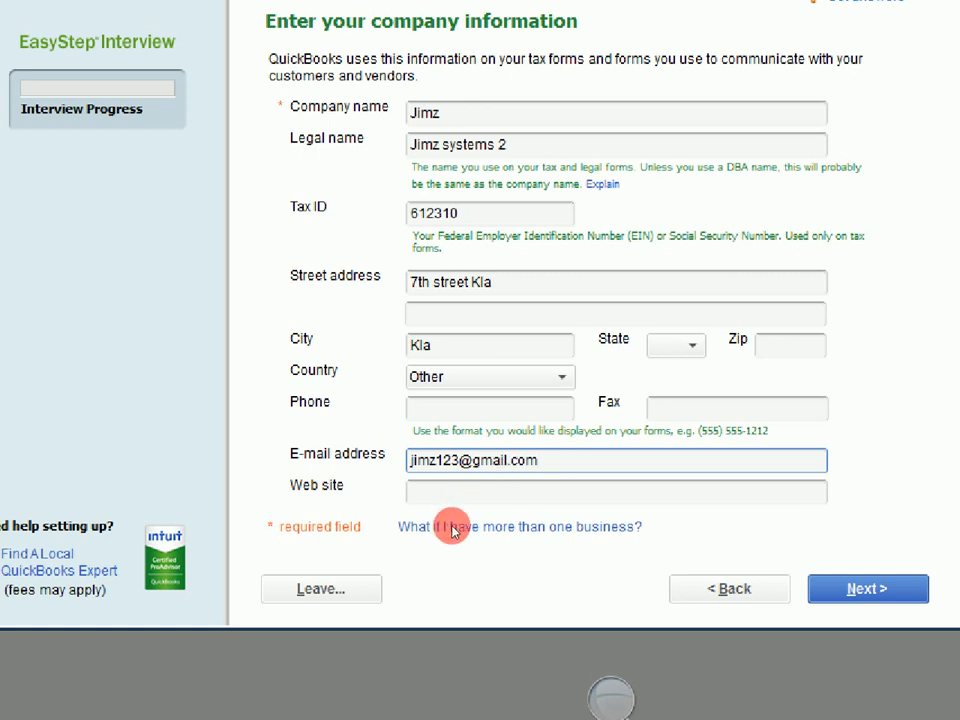
pyautogui.click(476, 489)
pyautogui.write('www')
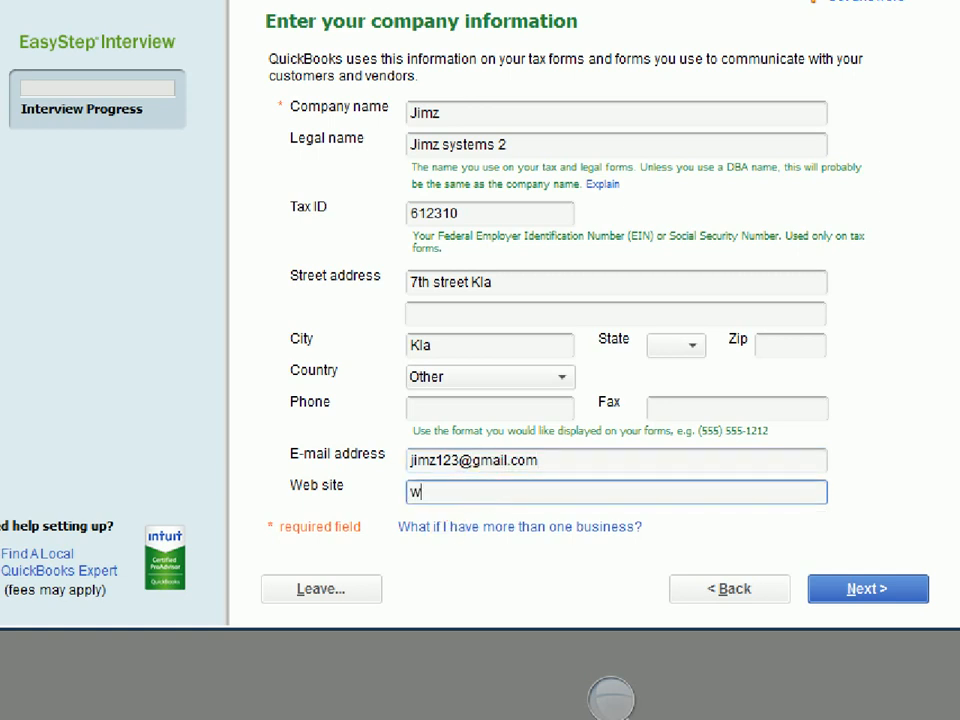
pyautogui.write('.jimz')
pyautogui.click(482, 491)
pyautogui.write('.com')
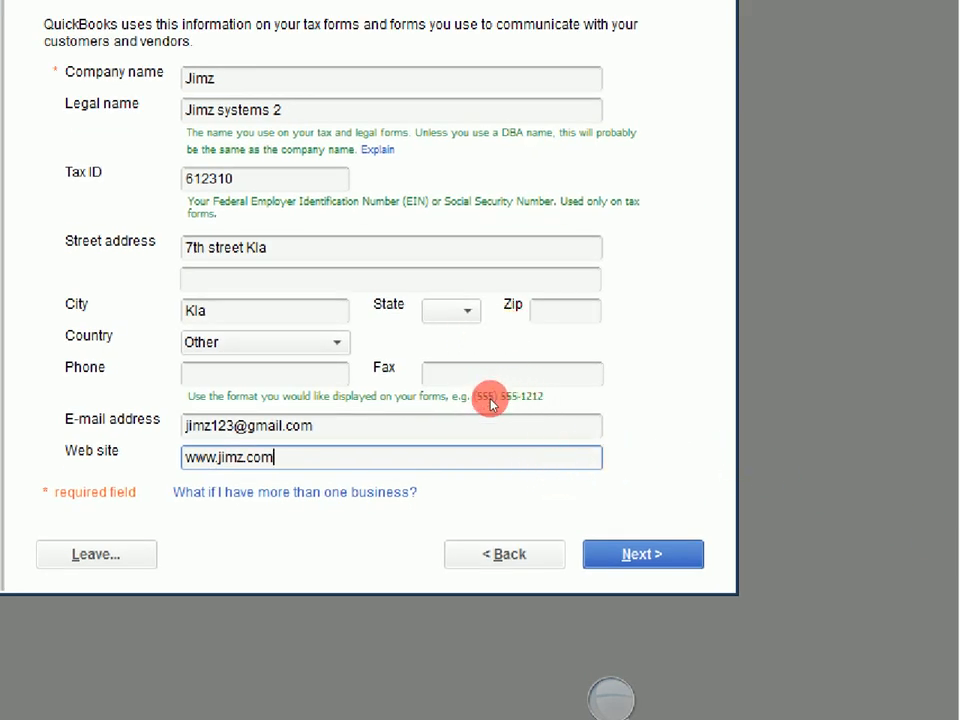
pyautogui.press('Tab')
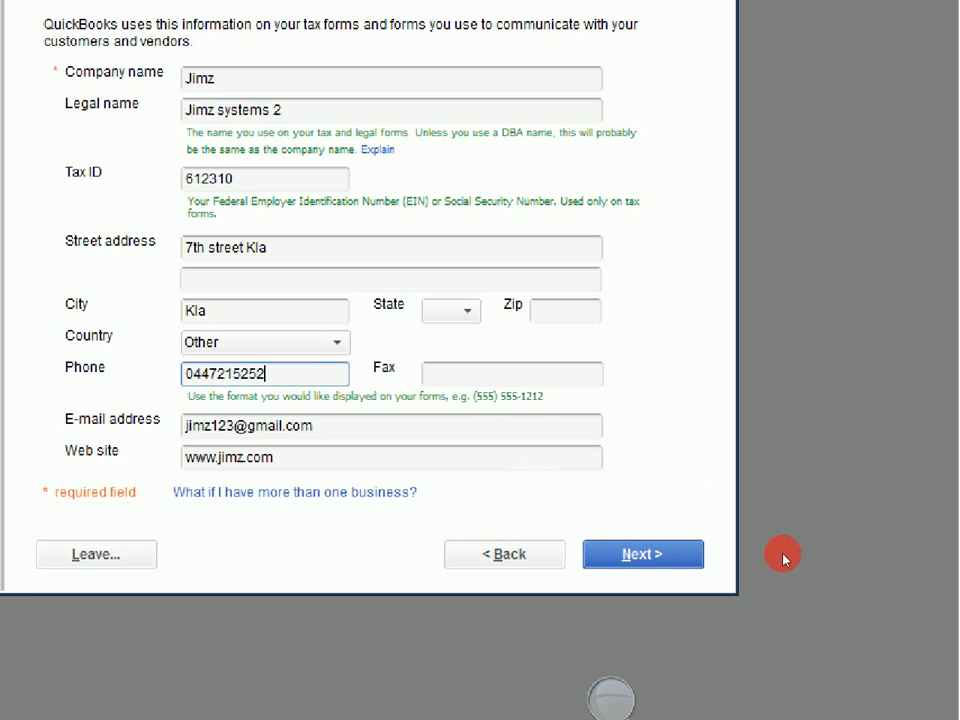
pyautogui.press('Return')
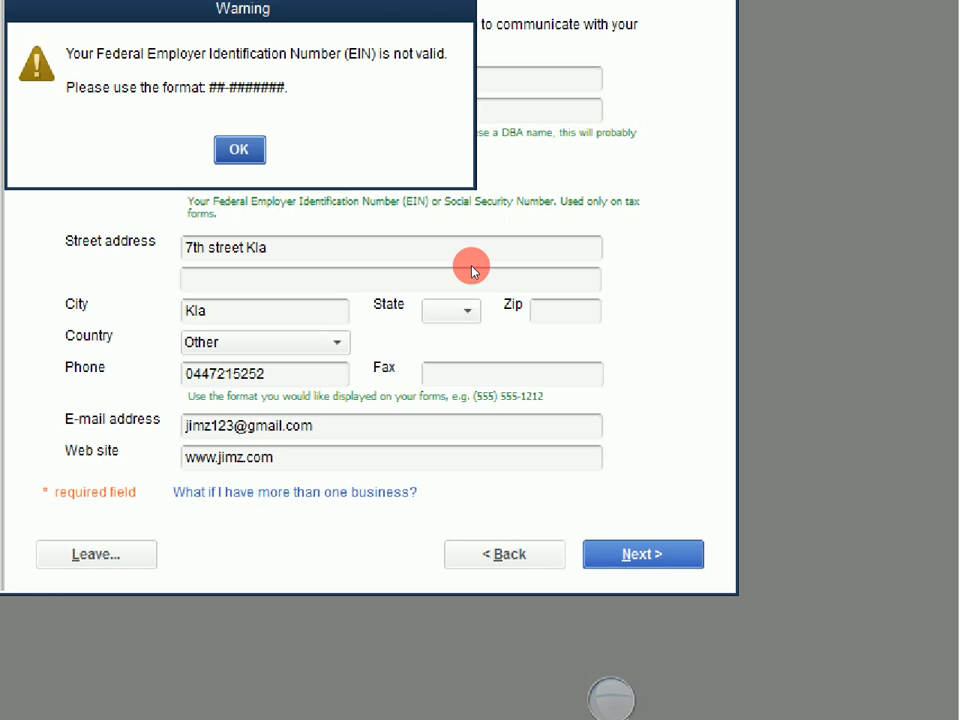
# Dismiss the invalid EIN warning, clear the tax ID field, and continue to industry selection
pyautogui.press('Return')
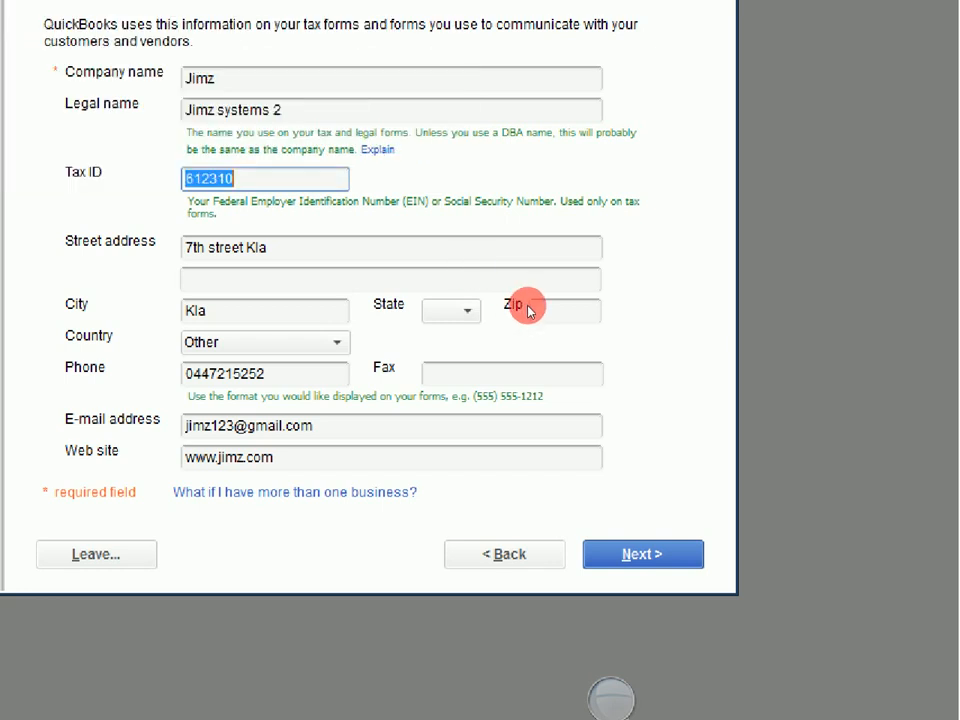
pyautogui.press('BackSpace')
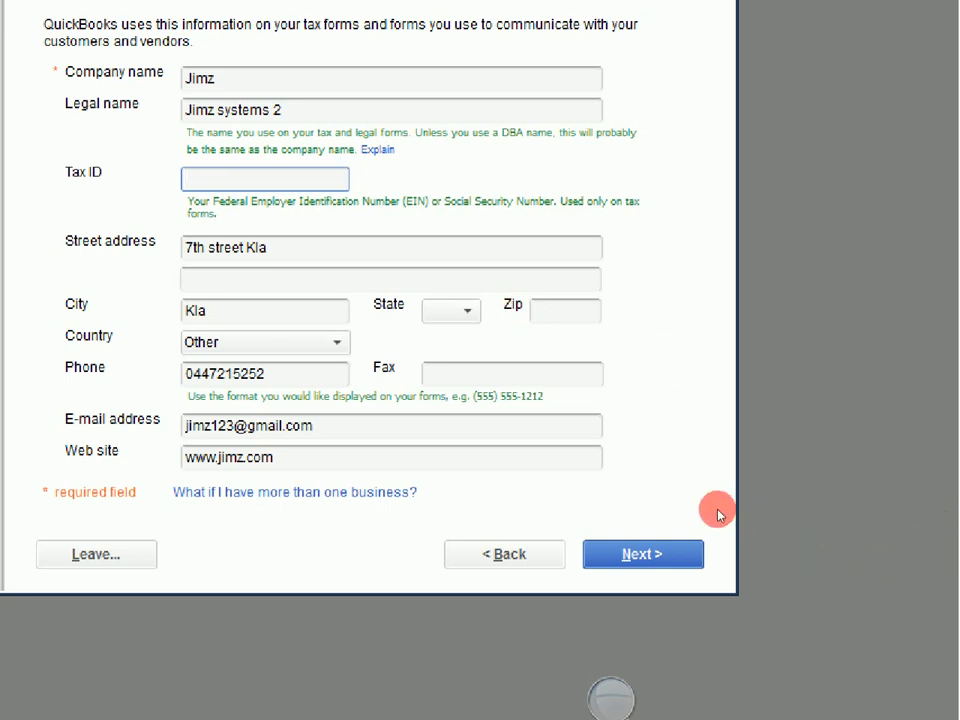
pyautogui.press('Return')
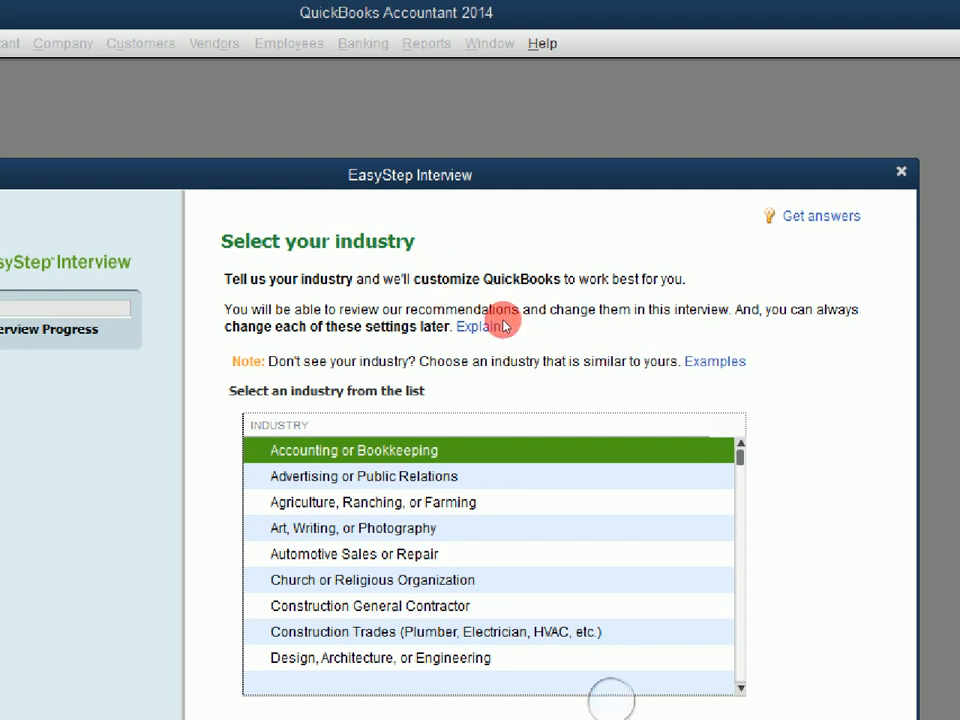
# Choose General Product-based Business as the company's industry and continue
pyautogui.scroll(-5, 452, 321)
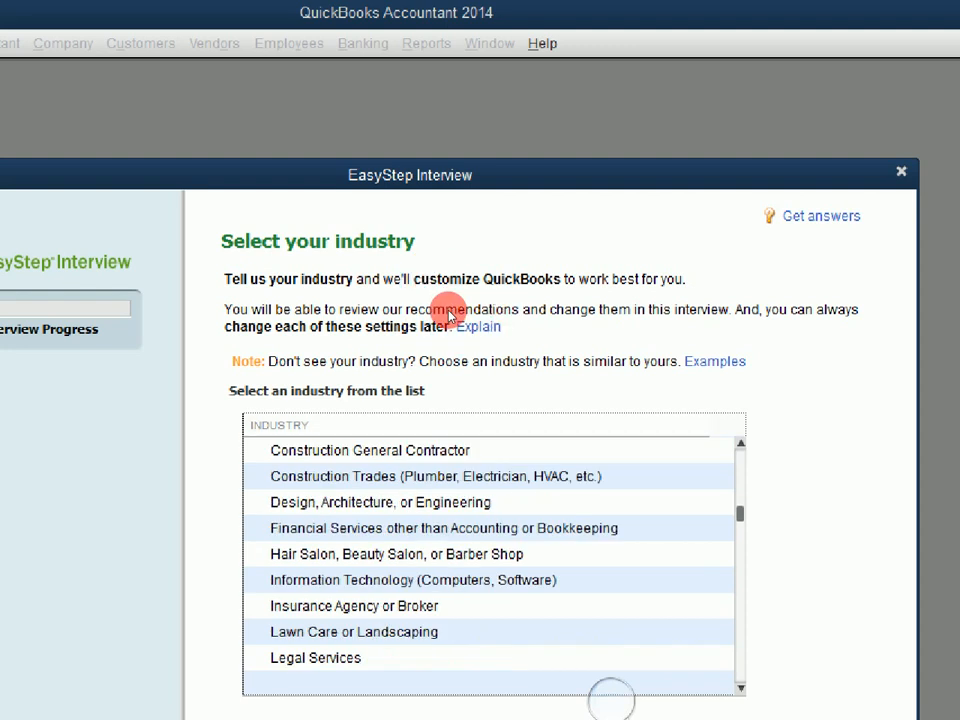
pyautogui.scroll(3, 420, 321)
pyautogui.scroll(2, 424, 345)
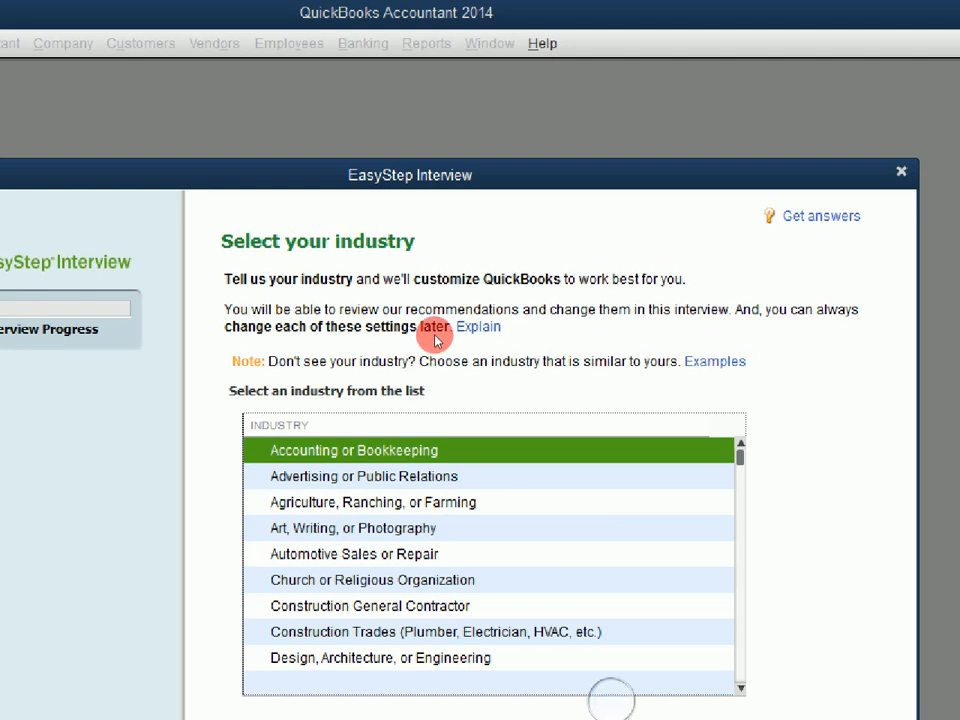
pyautogui.scroll(-4, 435, 340)
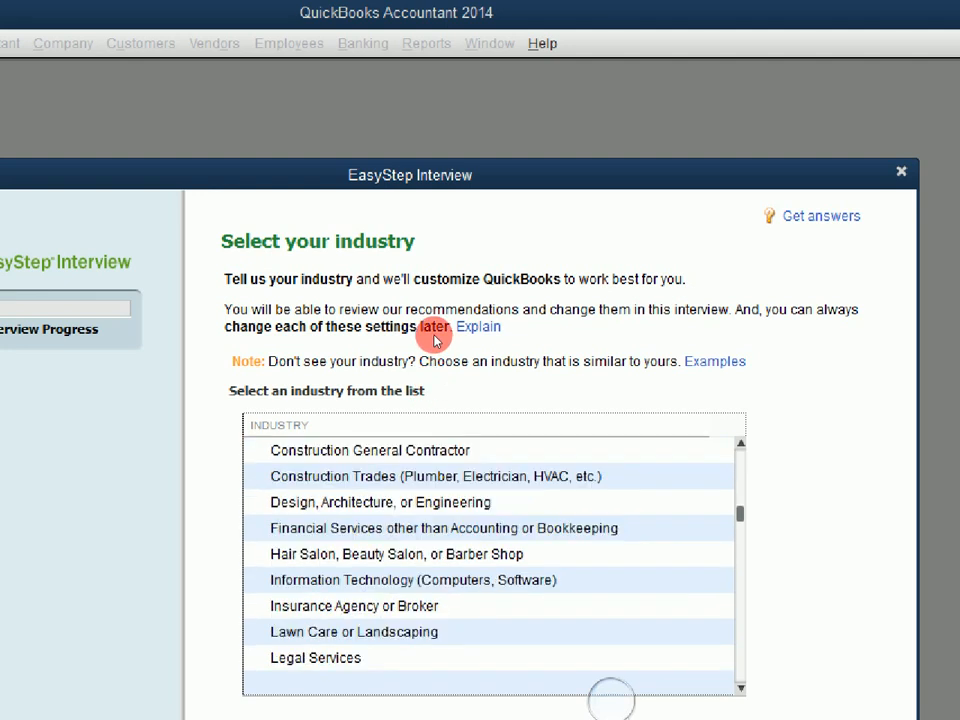
pyautogui.scroll(-4, 435, 340)
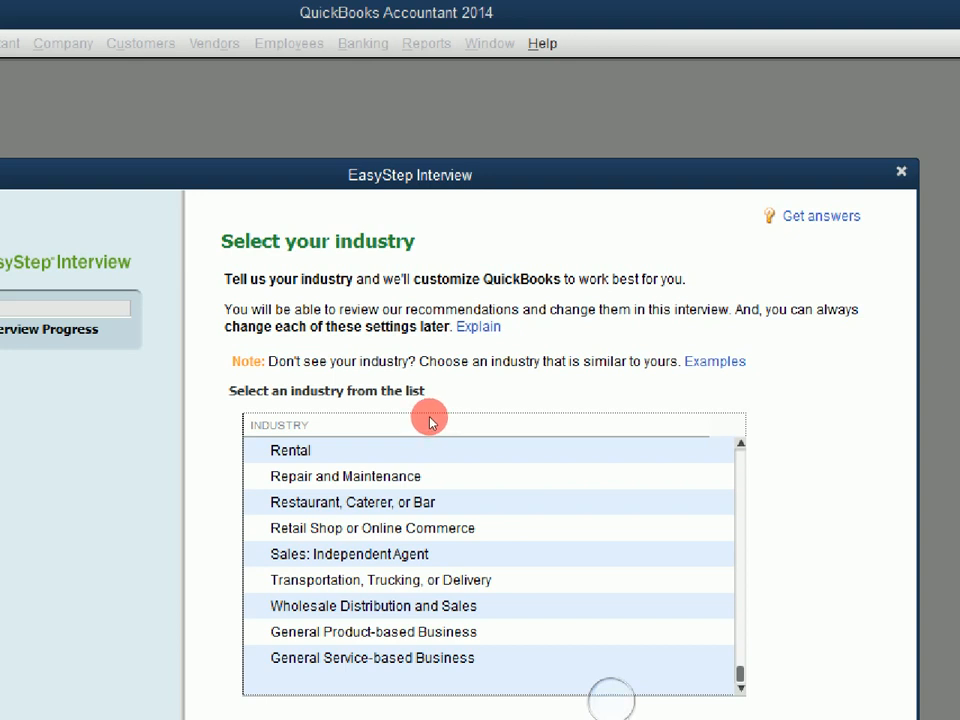
pyautogui.press('g')
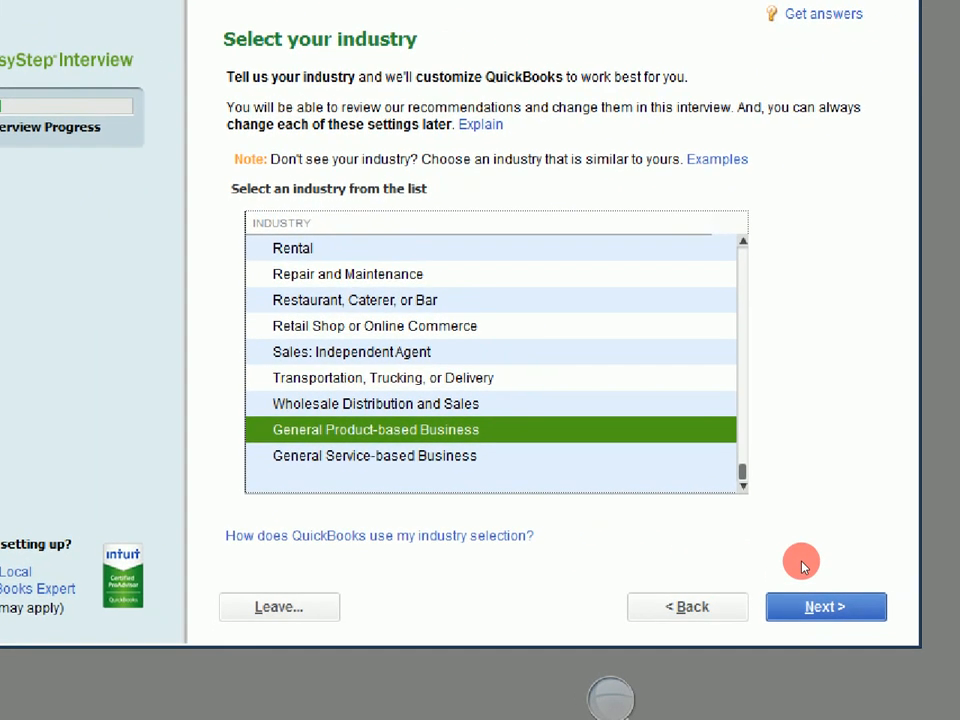
pyautogui.press('Return')
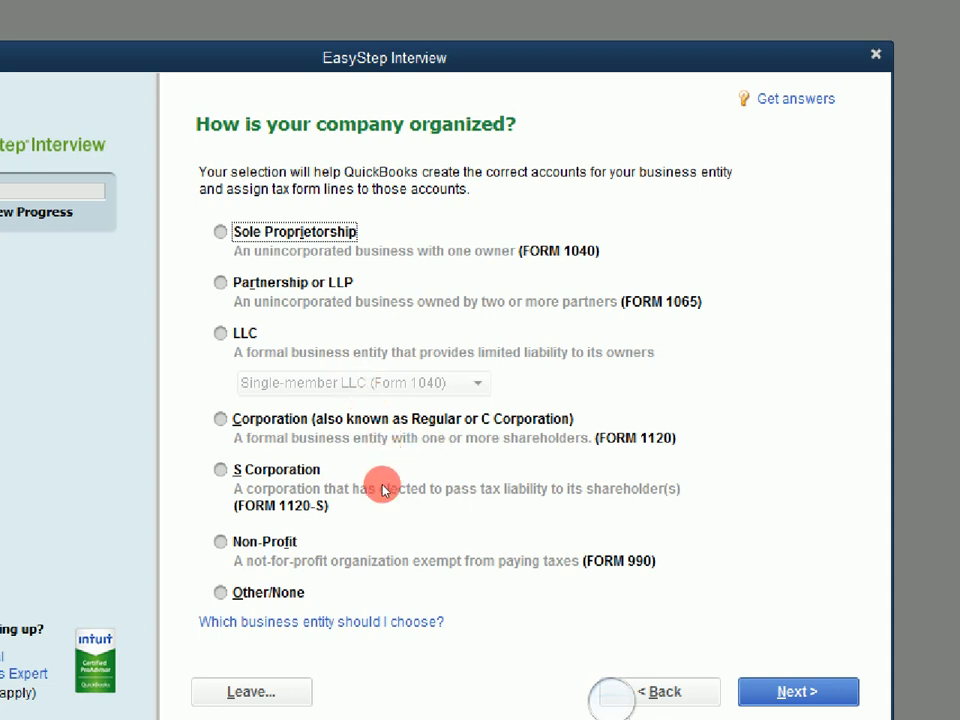
# Choose Other/None as the business entity and continue to the fiscal year page
pyautogui.hotkey('alt', 'o')
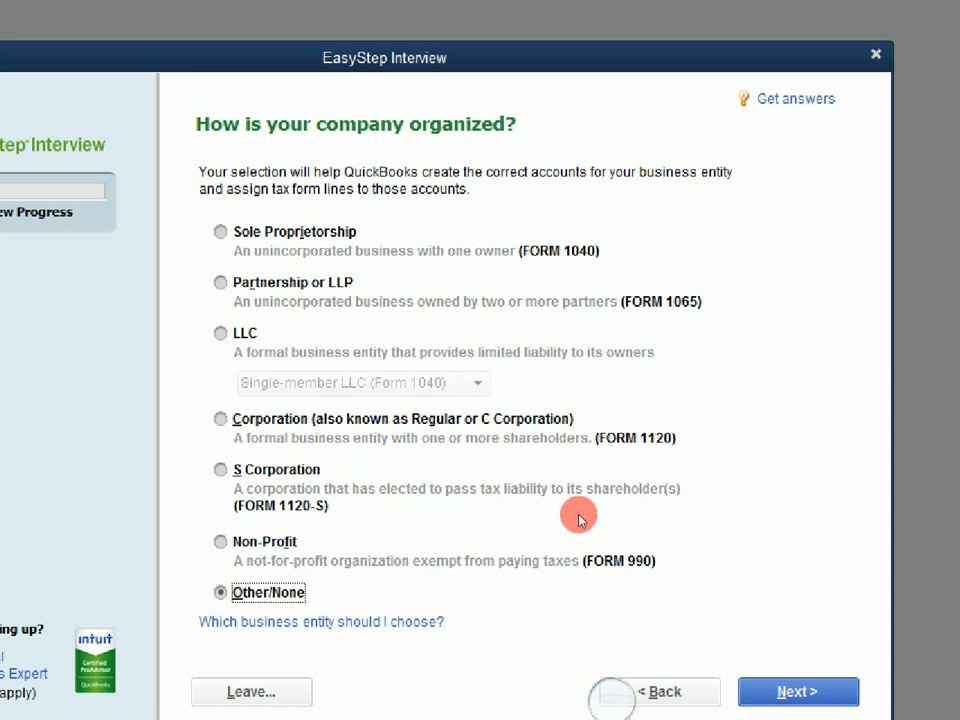
pyautogui.hotkey('alt', 'n')
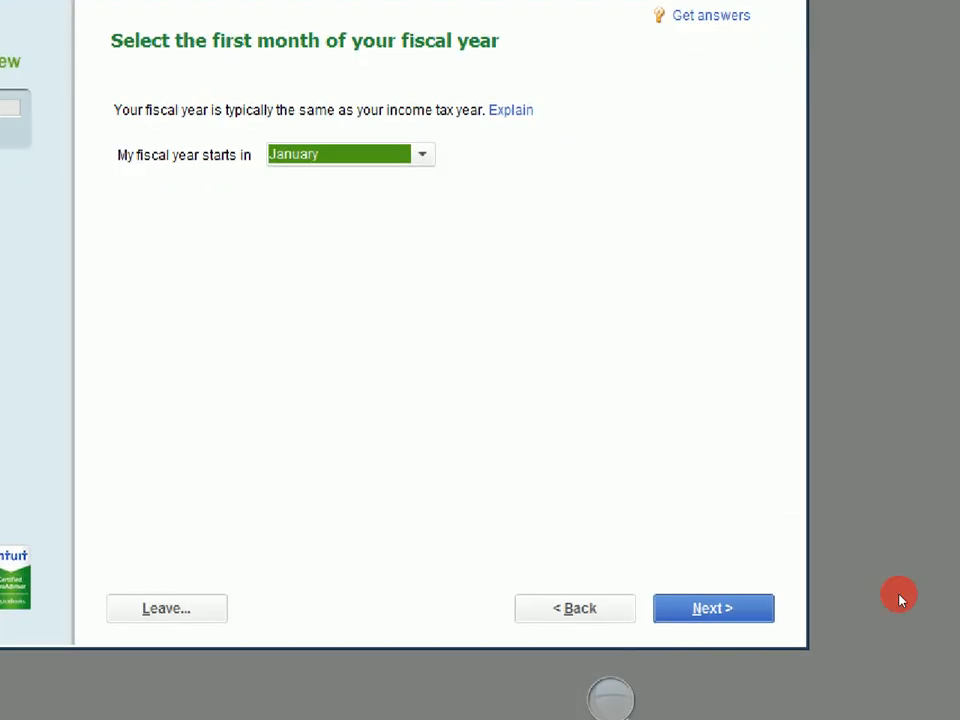
# Keep January as the fiscal year start and set the administrator password
pyautogui.click(729, 606)
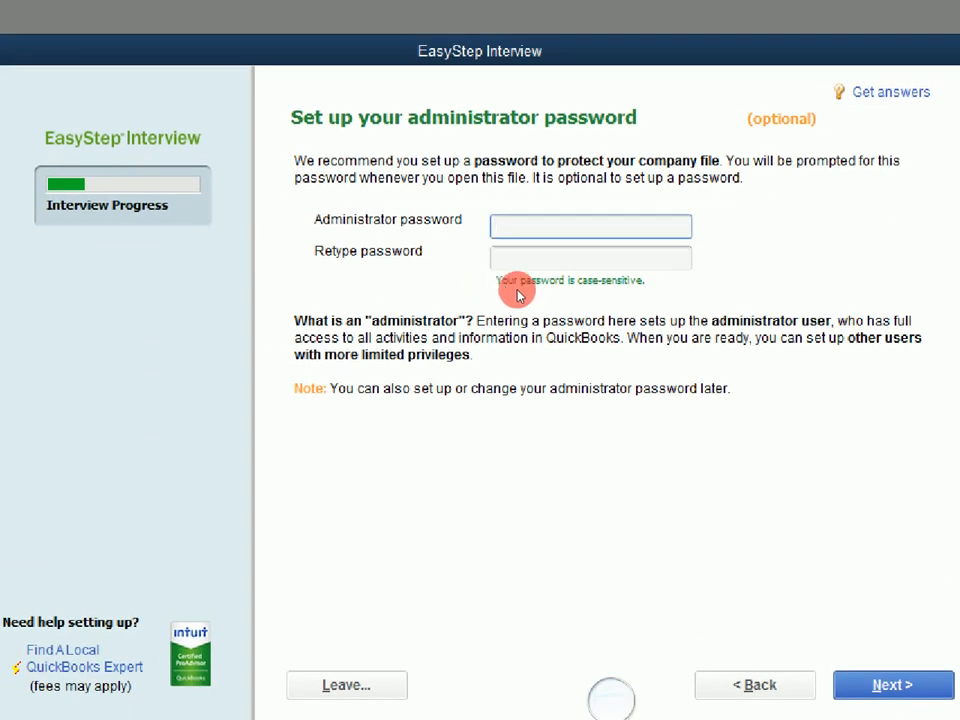
pyautogui.write('admi')
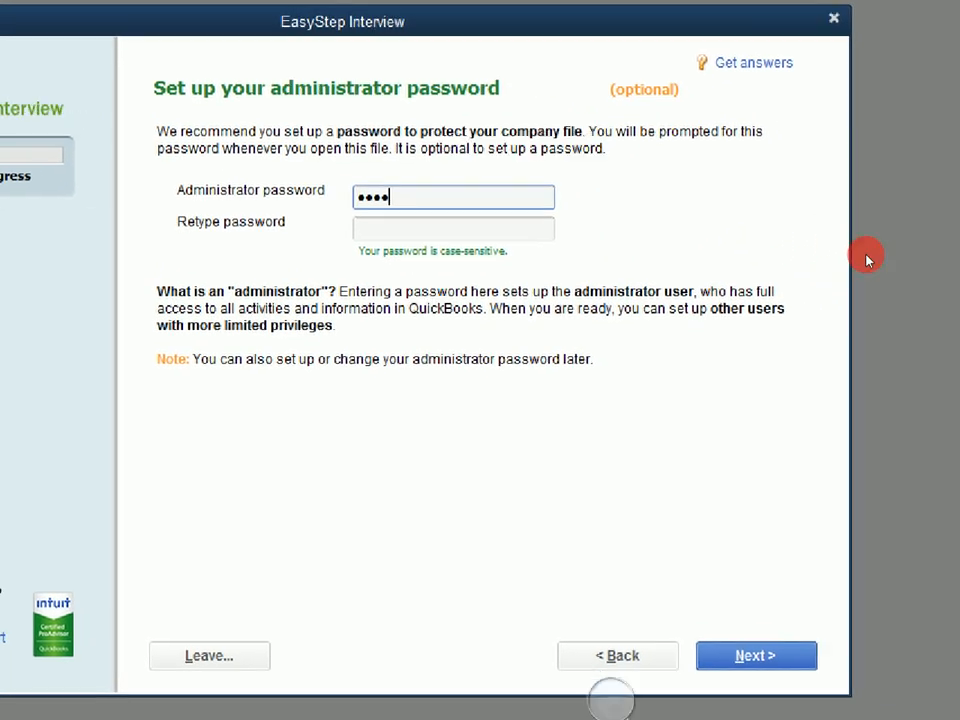
pyautogui.press('Tab')
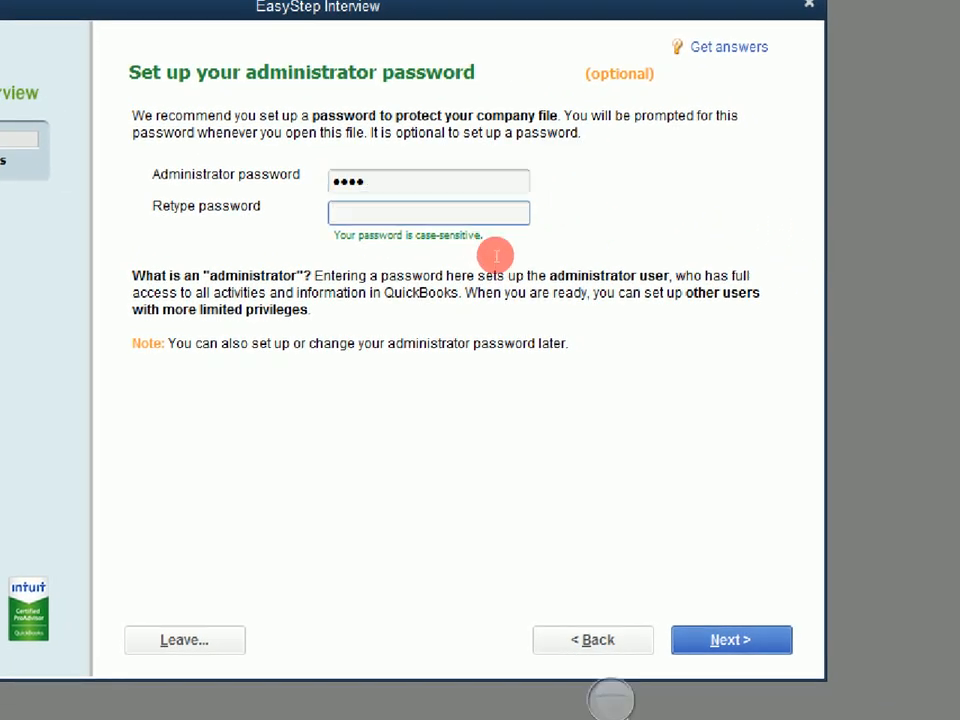
pyautogui.write('admi')
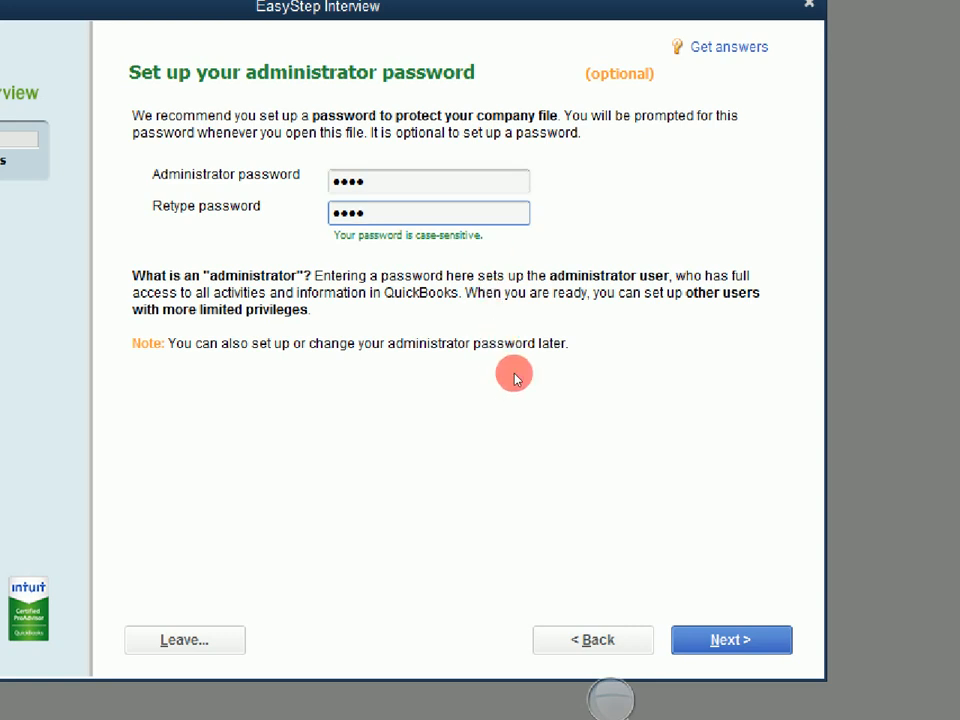
pyautogui.press('Return')
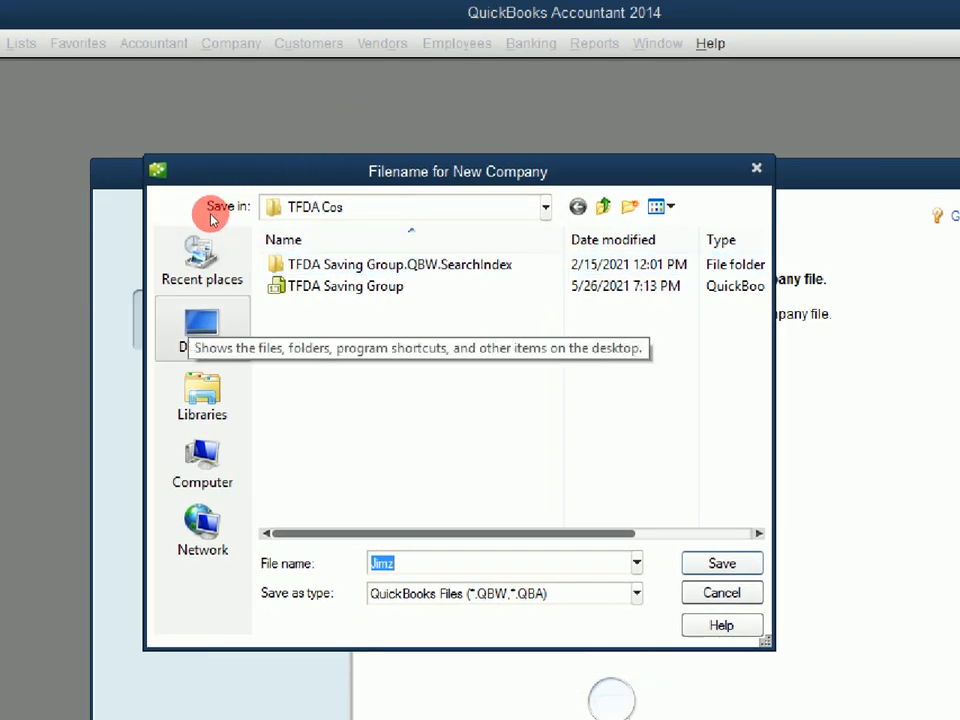
# Create a jimco folder on the Desktop and save the Jimz company file inside it
pyautogui.click(225, 222)
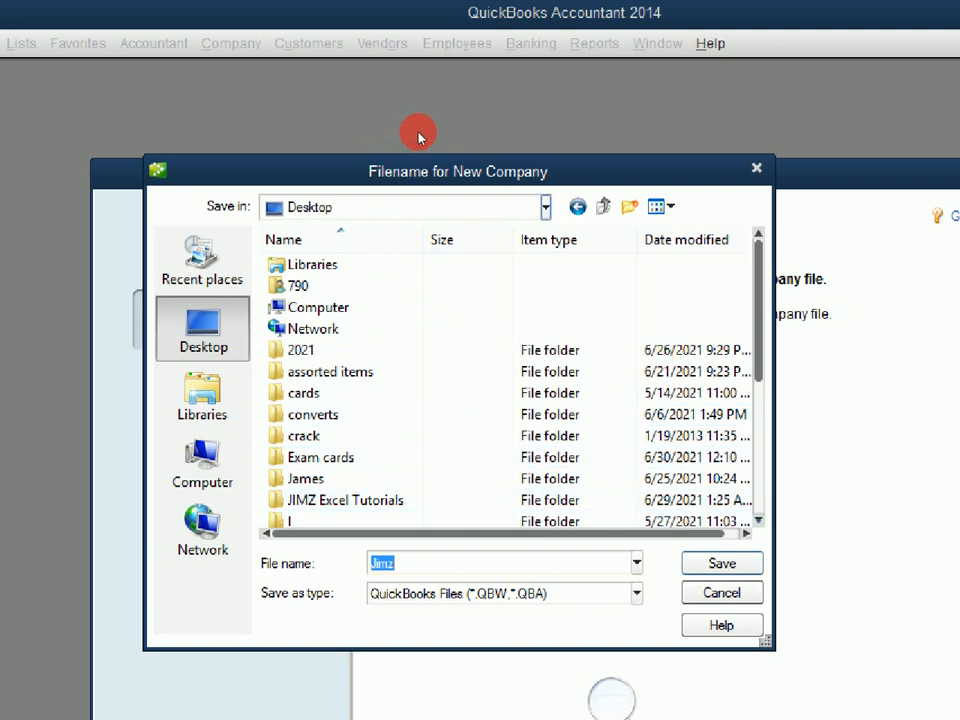
pyautogui.hotkey('ctrl', 'shift', 'n')
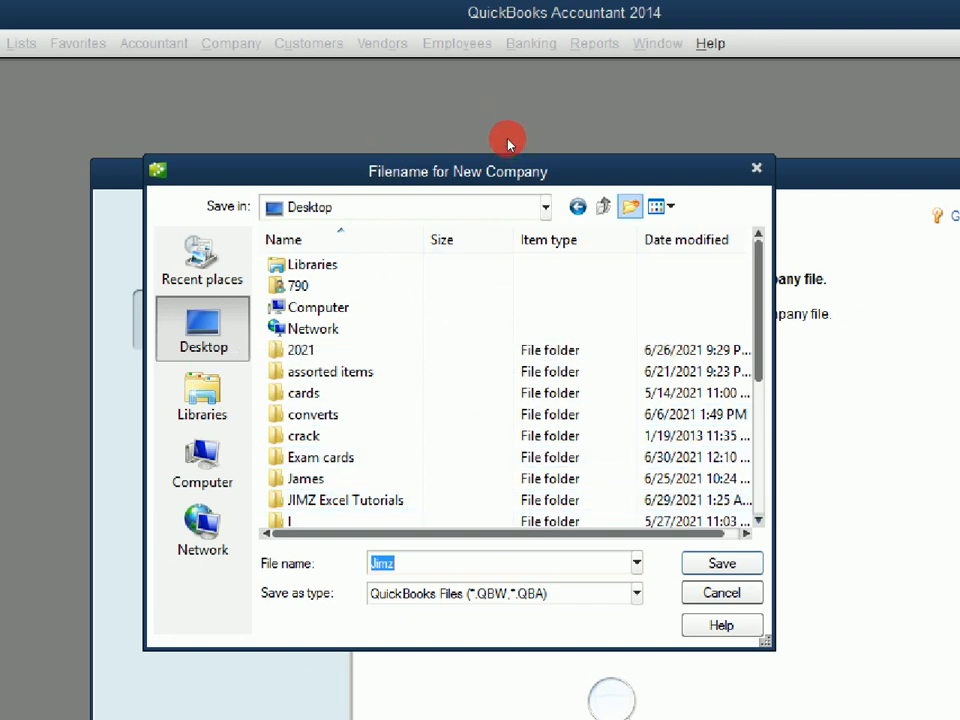
pyautogui.write('ji')
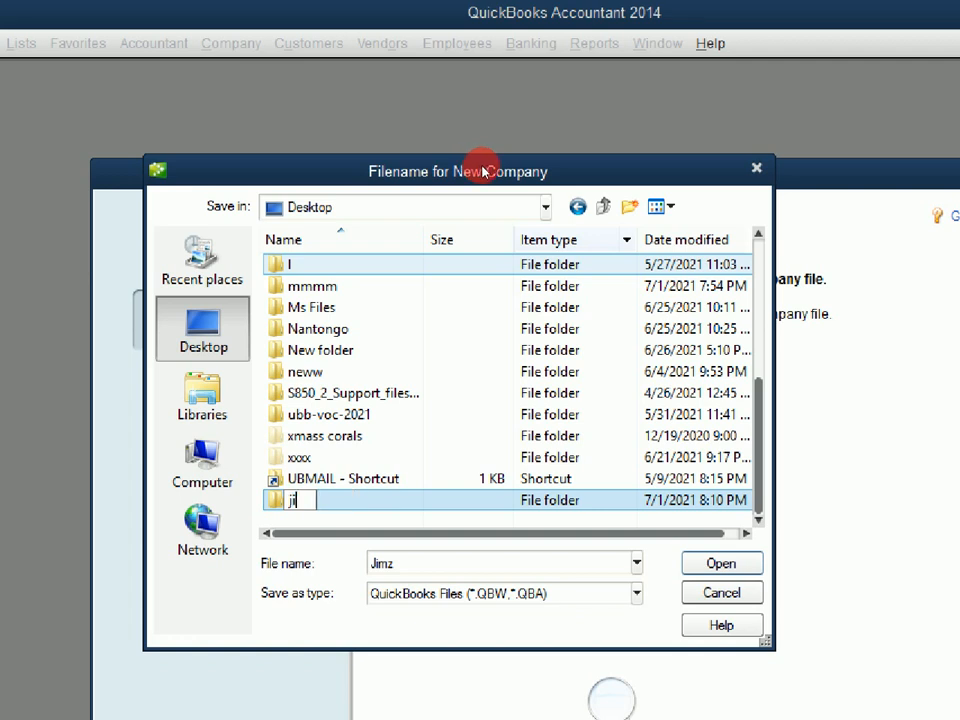
pyautogui.write('mco')
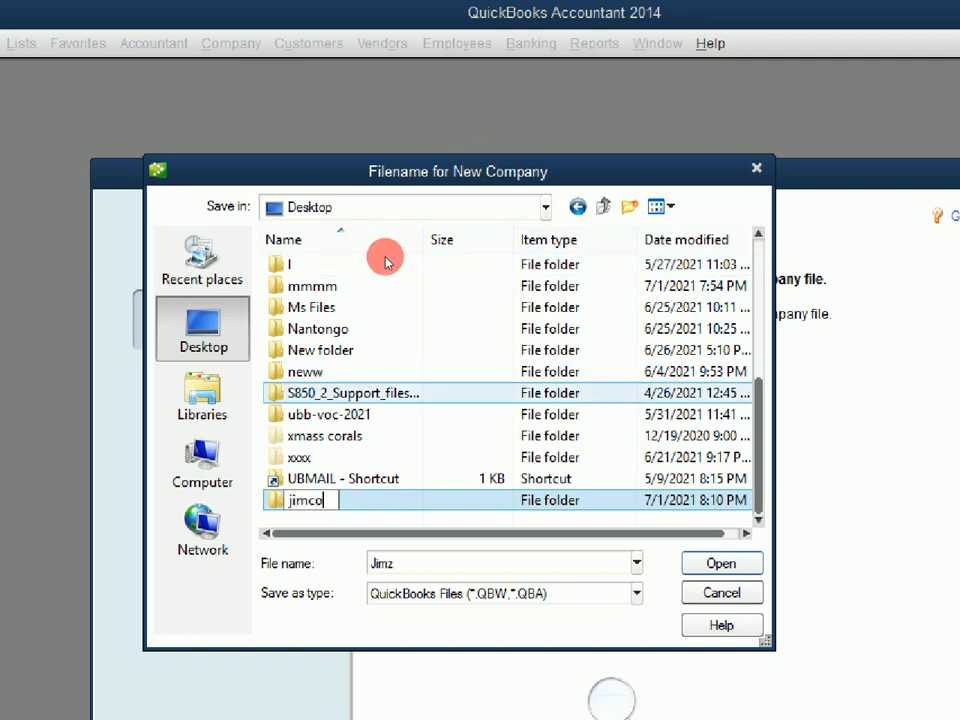
pyautogui.press('Return')
pyautogui.press('Return')
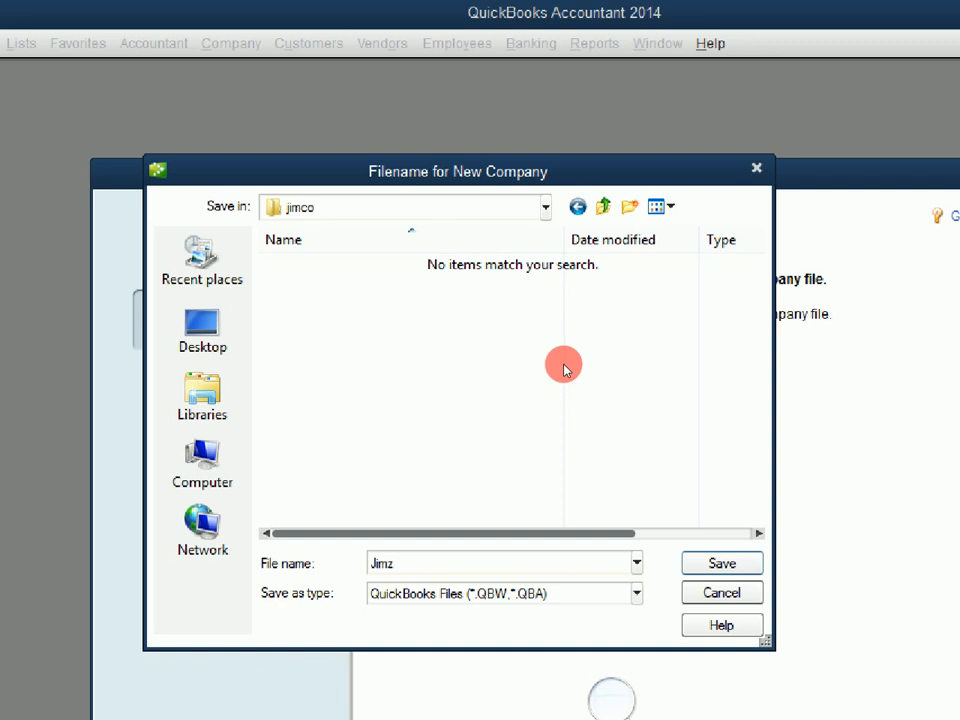
pyautogui.press('Return')
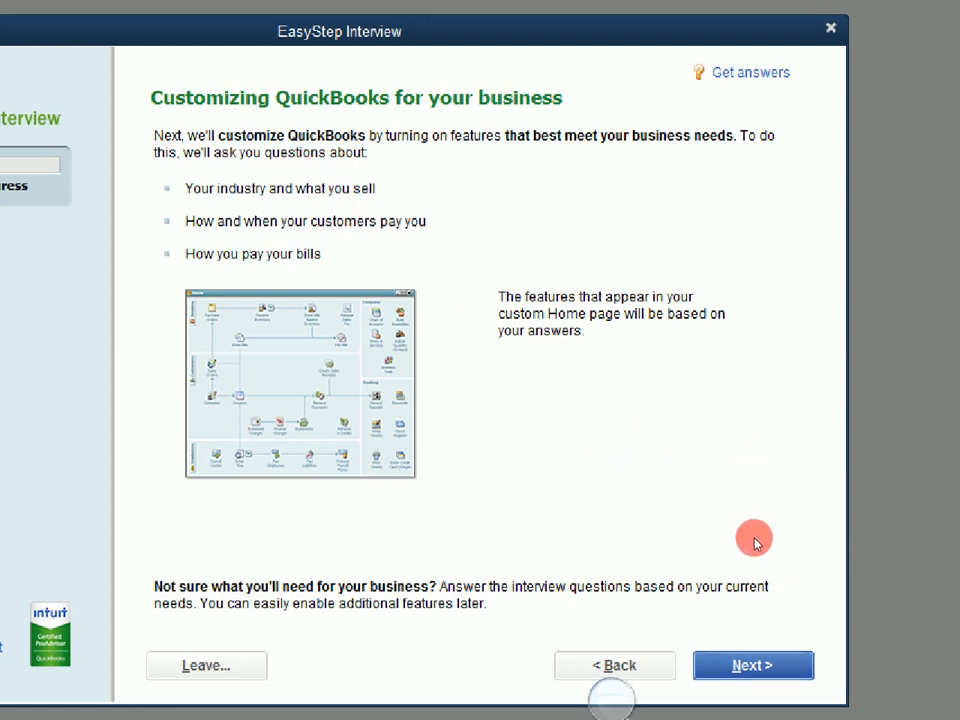
# Answer 'Both services and products', keeping Yes for charging sales tax and creating estimates
pyautogui.press('Return')
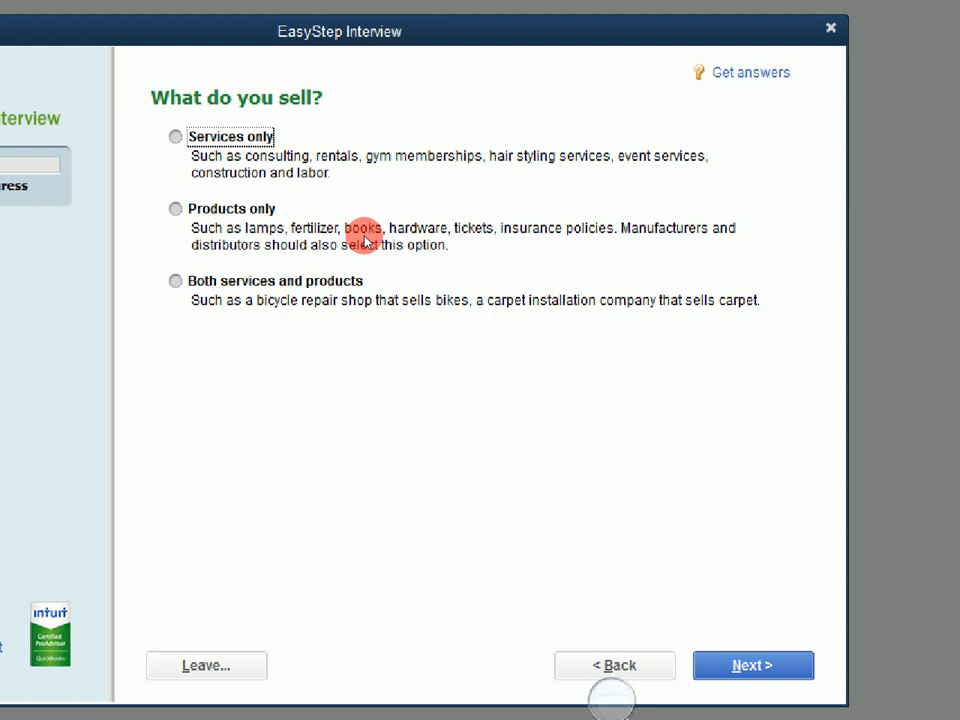
pyautogui.click(365, 290)
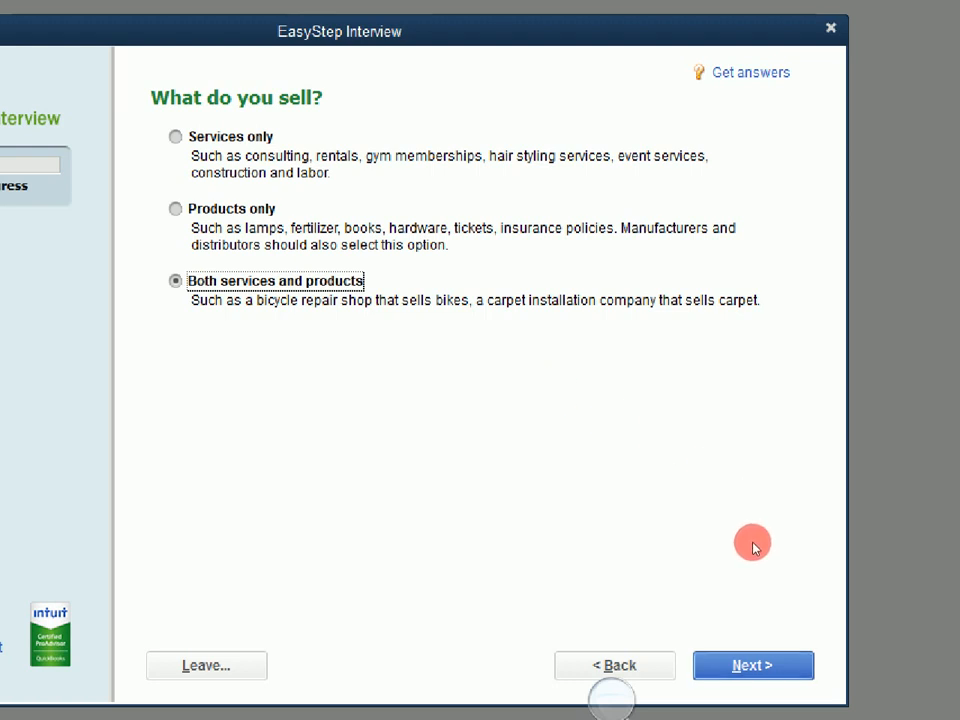
pyautogui.press('Return')
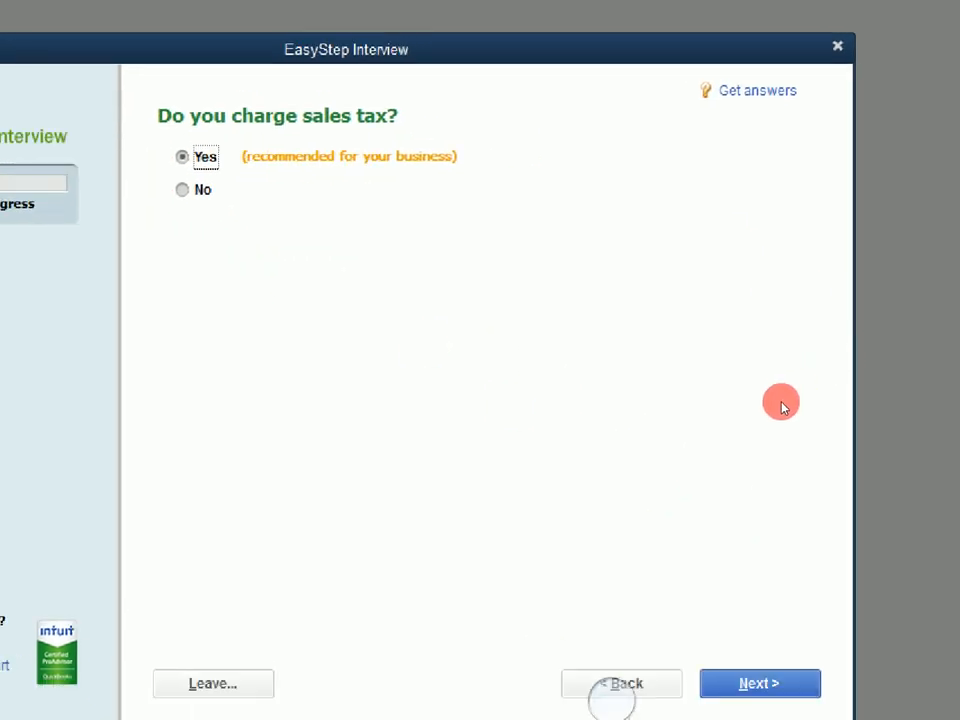
pyautogui.click(759, 683)
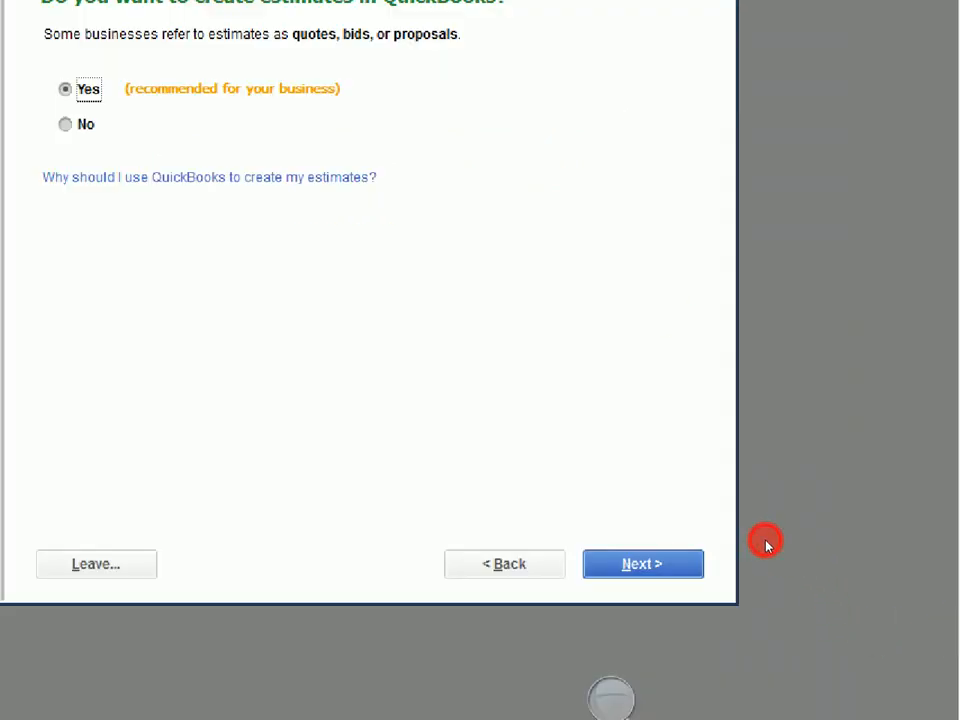
pyautogui.click(642, 563)
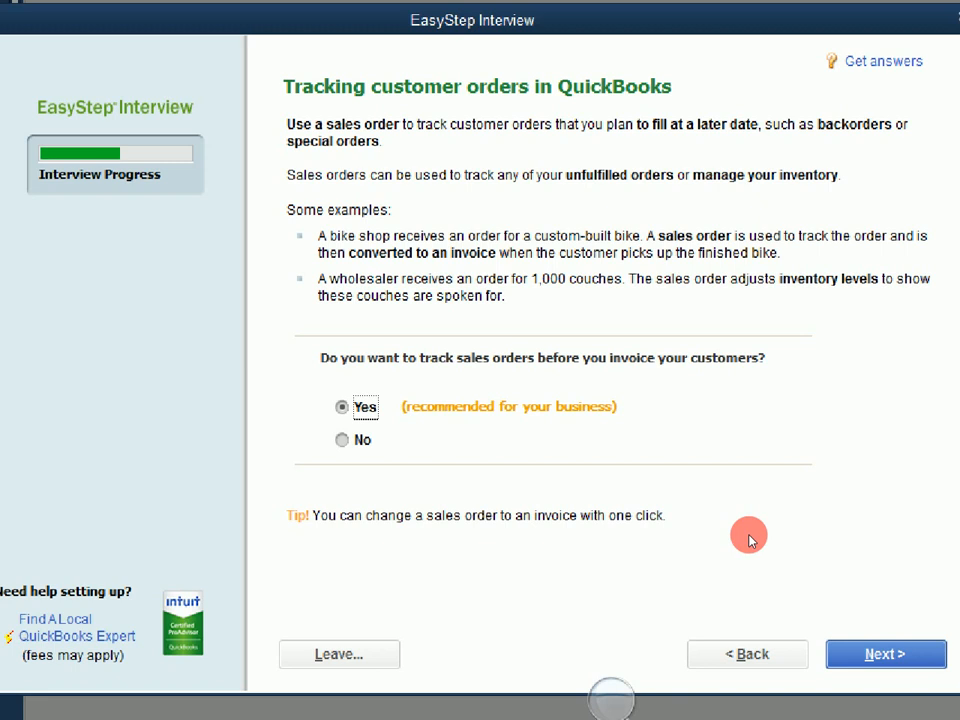
# Answer Yes to sales orders, billing statements and tracking bills, and No to progress invoicing
pyautogui.press('Return')
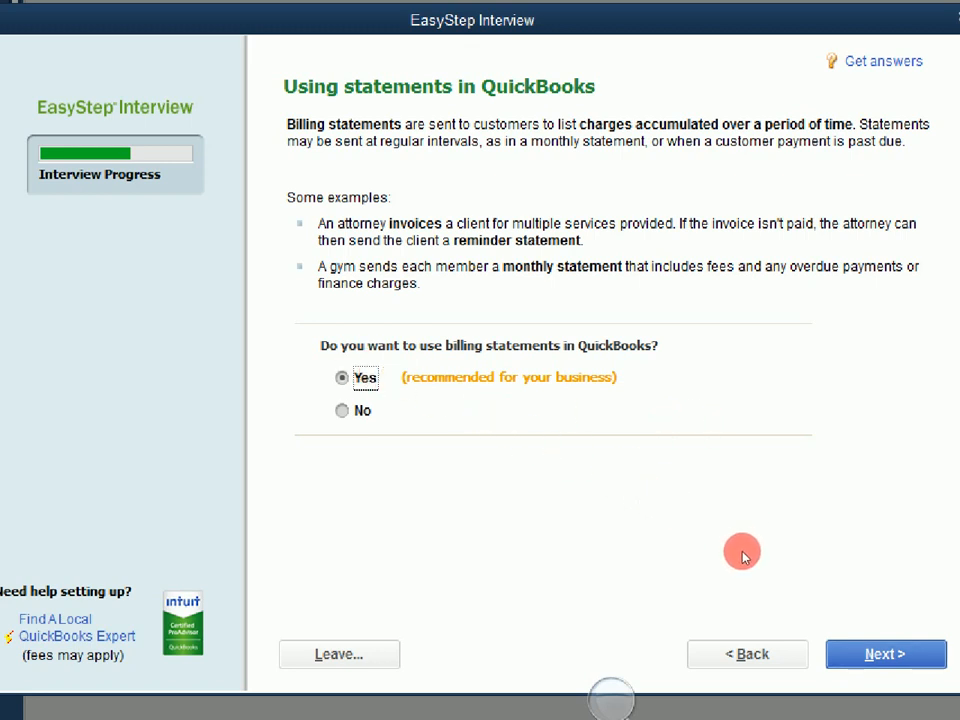
pyautogui.press('Return')
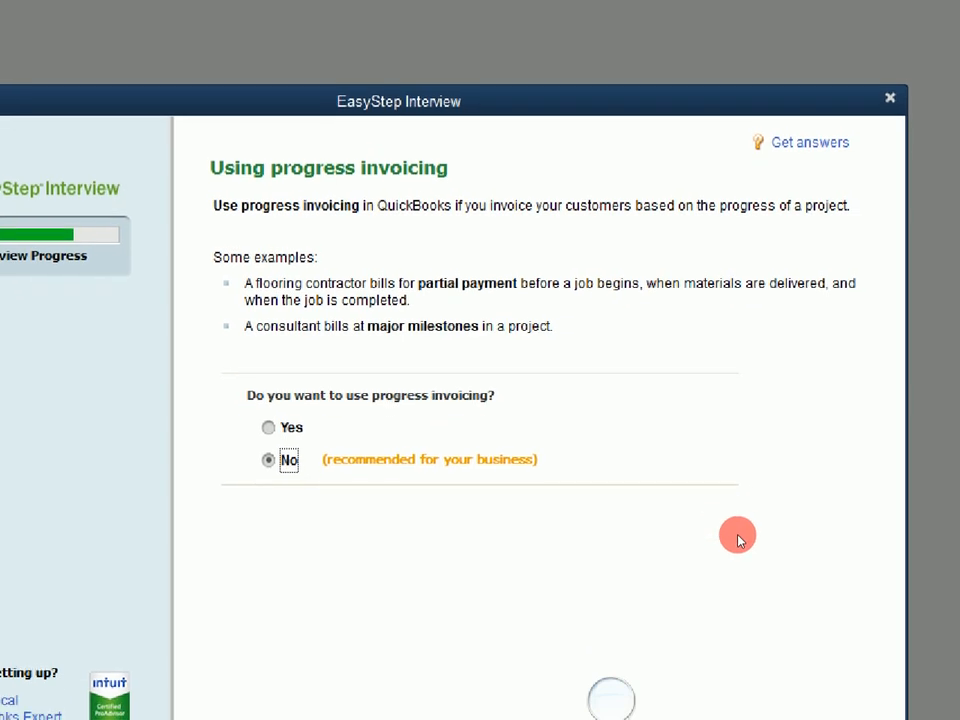
pyautogui.click(738, 540)
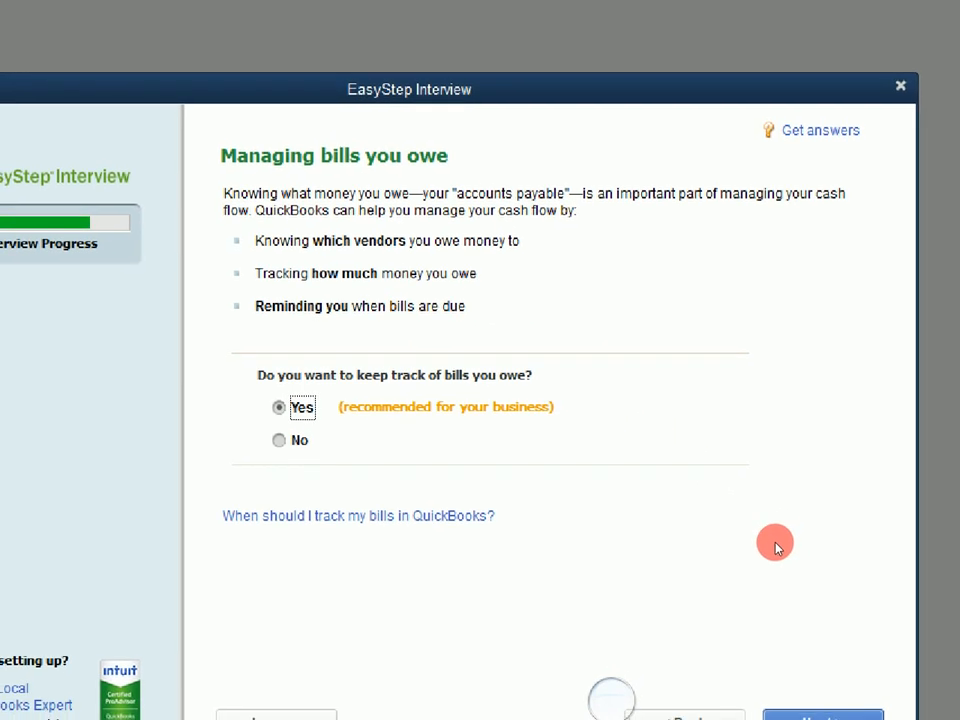
pyautogui.click(777, 545)
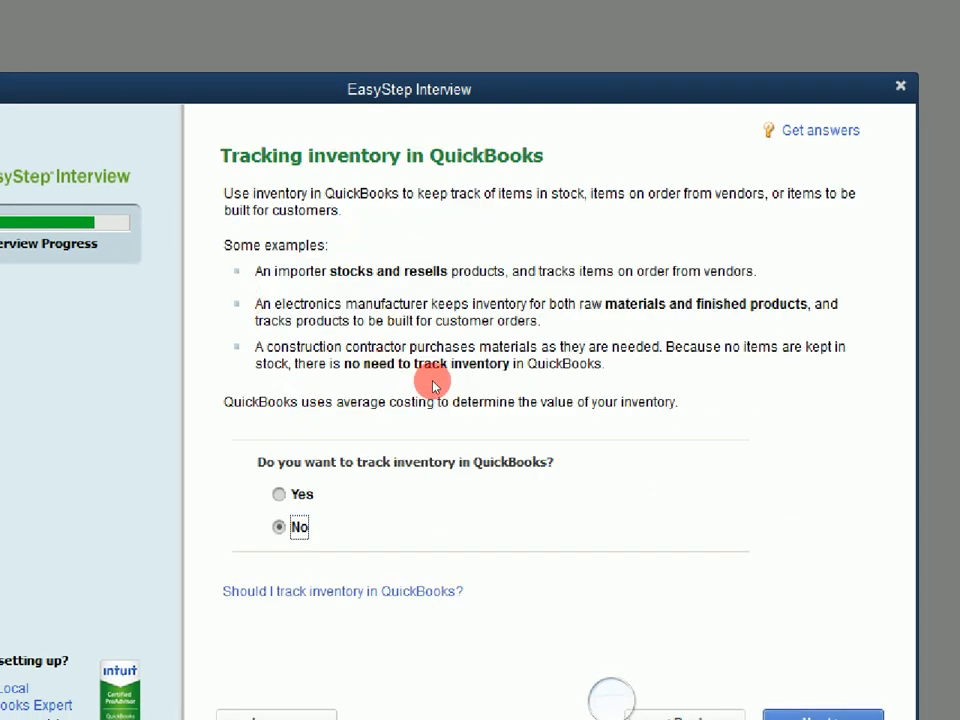
# Turn inventory tracking on, and answer No to time tracking and employees
pyautogui.press('Up')
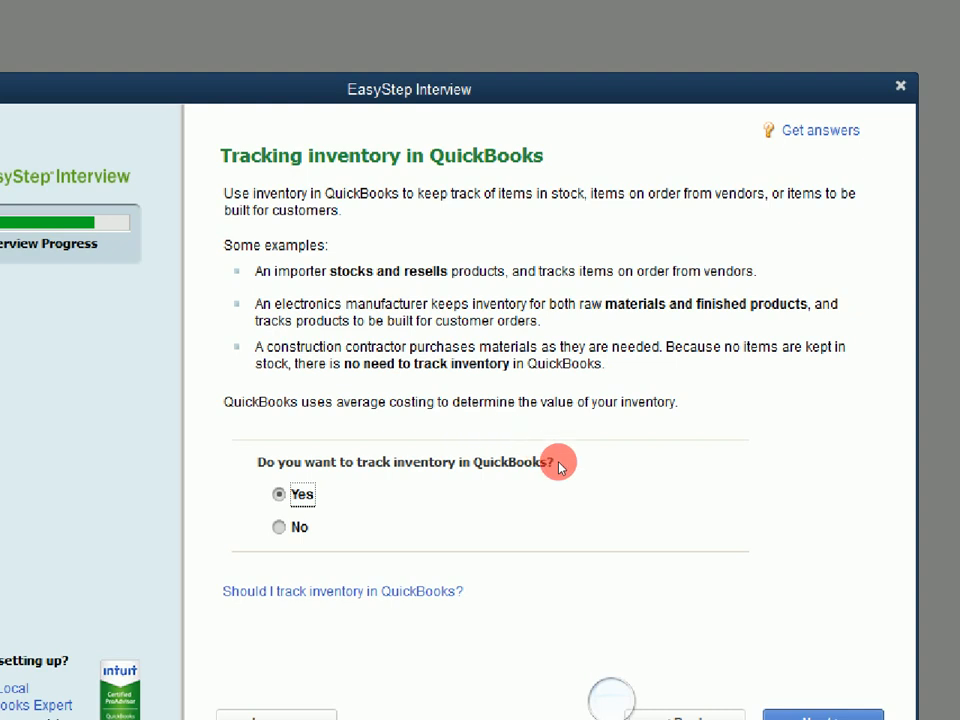
pyautogui.click(733, 540)
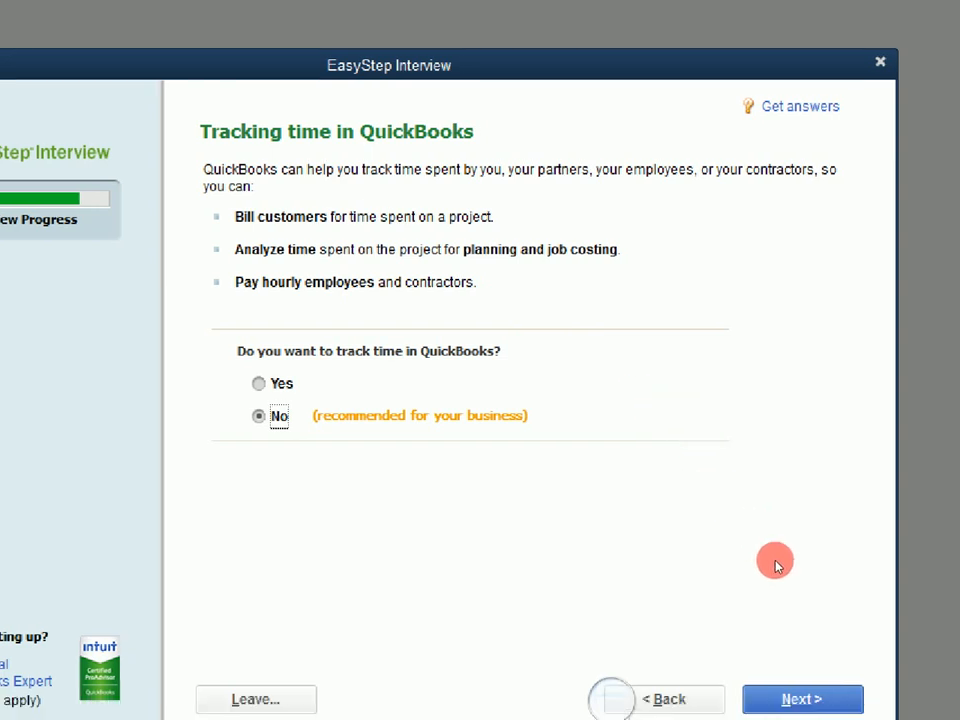
pyautogui.press('Return')
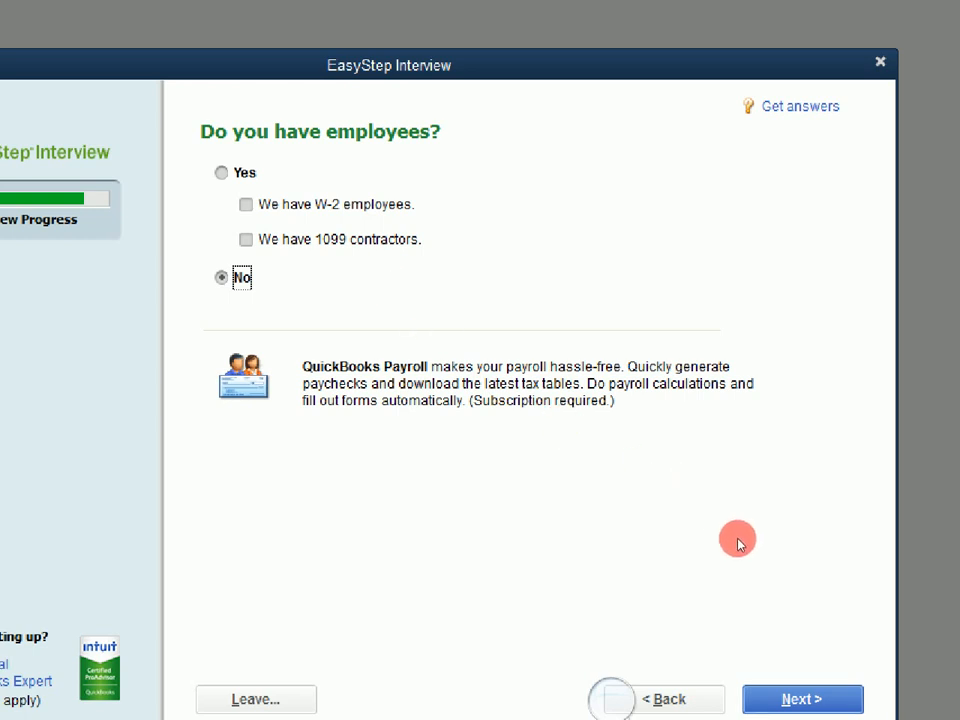
pyautogui.click(802, 699)
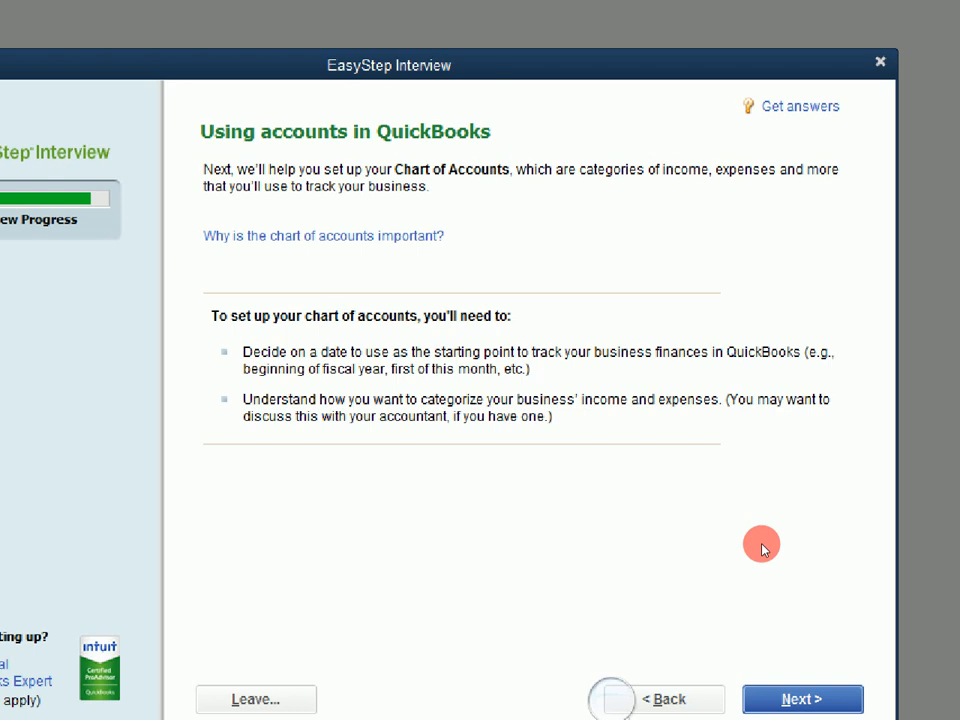
# Choose the beginning of this fiscal year (07/01/2021) as the tracking start date
pyautogui.press('Return')
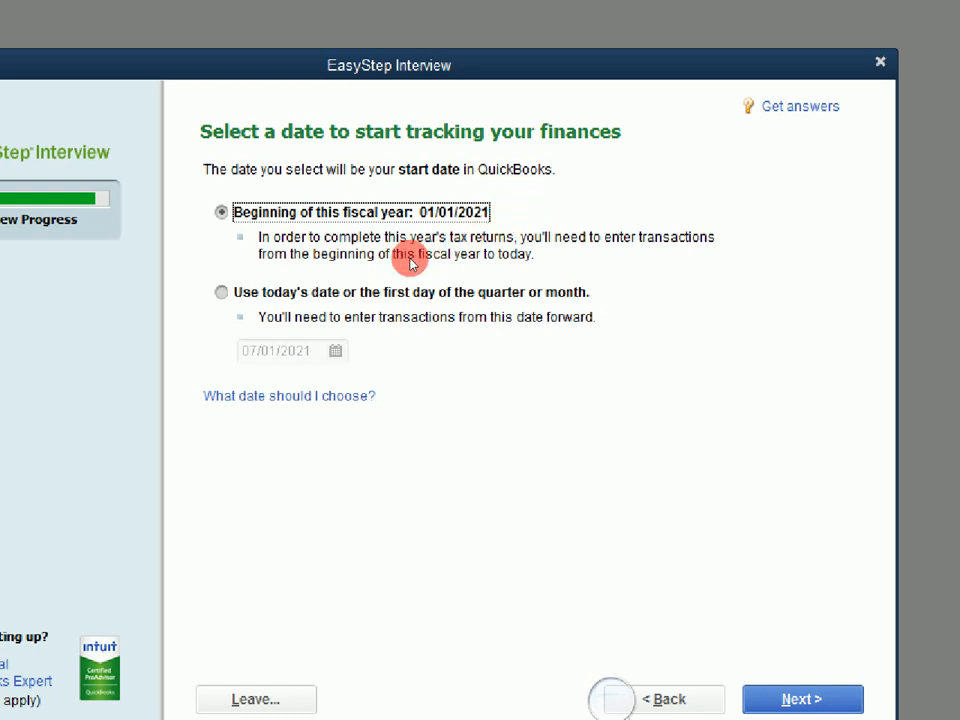
pyautogui.press('Down')
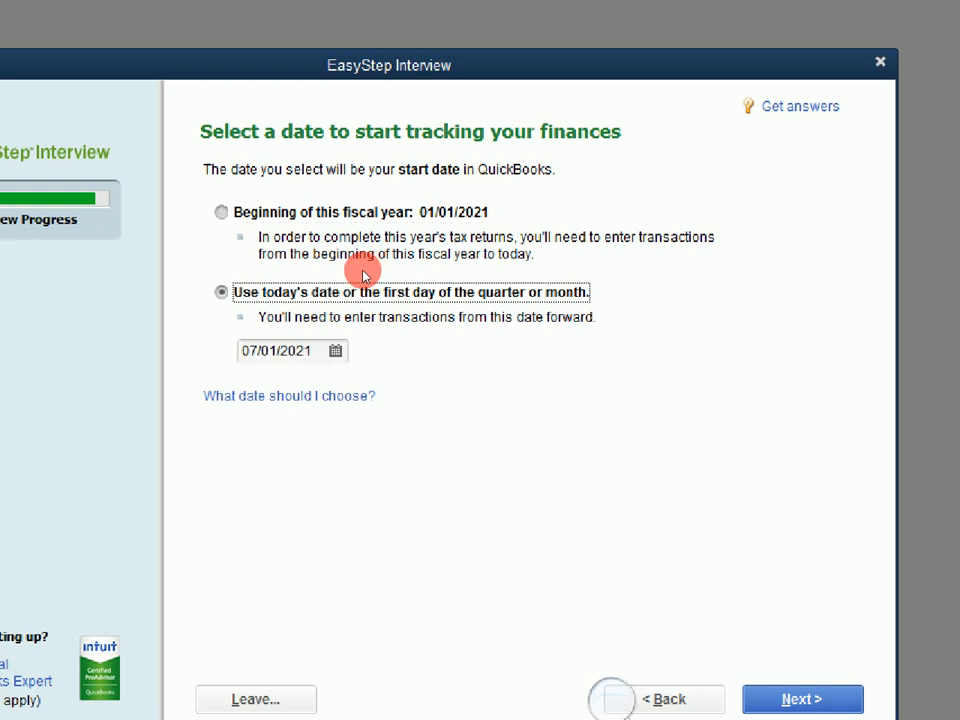
pyautogui.click(336, 351)
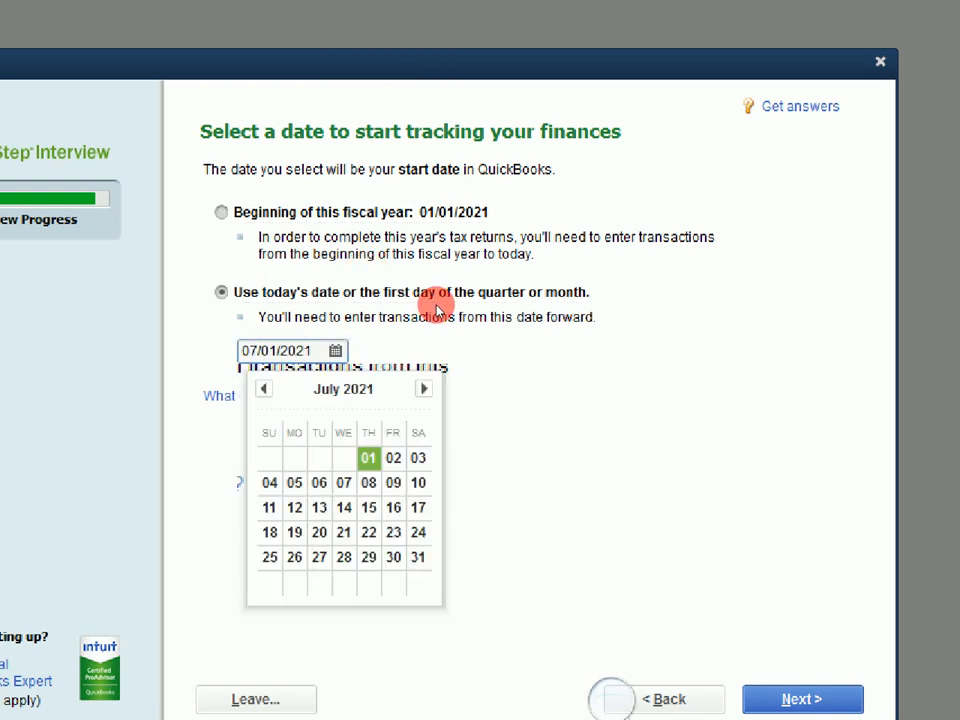
pyautogui.click(627, 324)
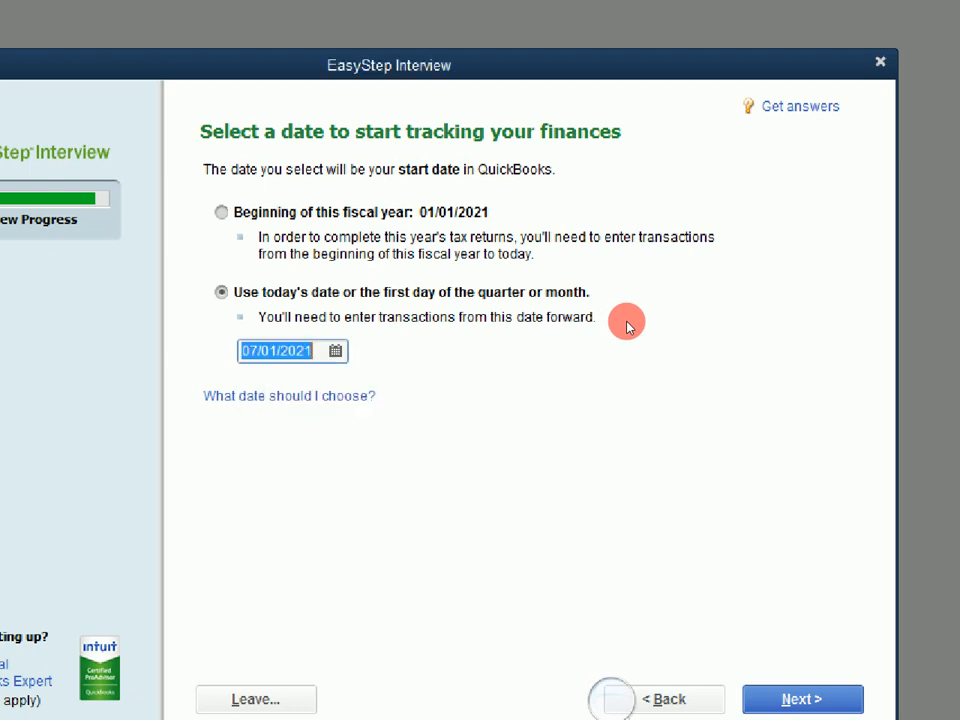
pyautogui.click(388, 216)
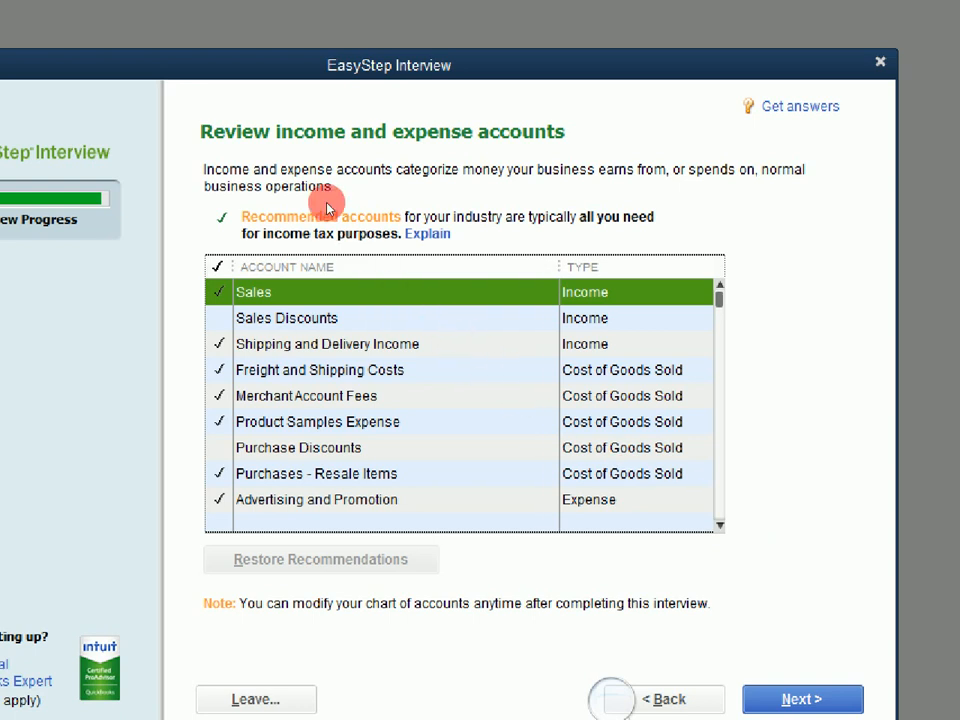
# Review the suggested income and expense accounts and accept the list to complete the interview
pyautogui.scroll(-12, 412, 318)
pyautogui.scroll(6, 412, 318)
pyautogui.scroll(6, 412, 318)
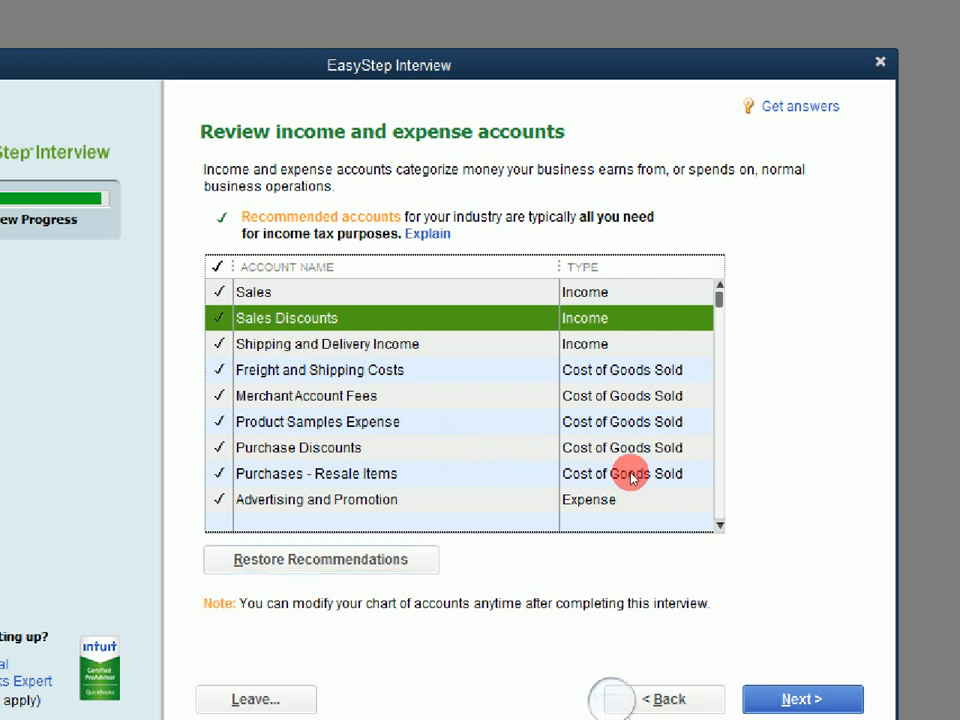
pyautogui.press('Return')
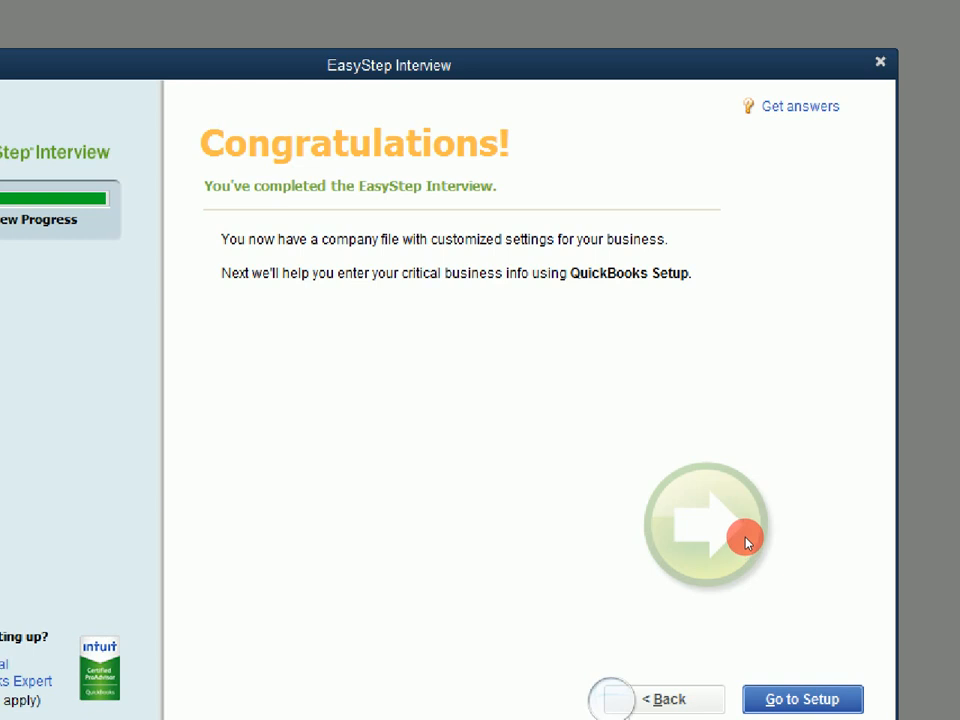
# Go to Setup, defer the usage study with Ask Me Later, and reach the add-your-info screen
pyautogui.press('Return')
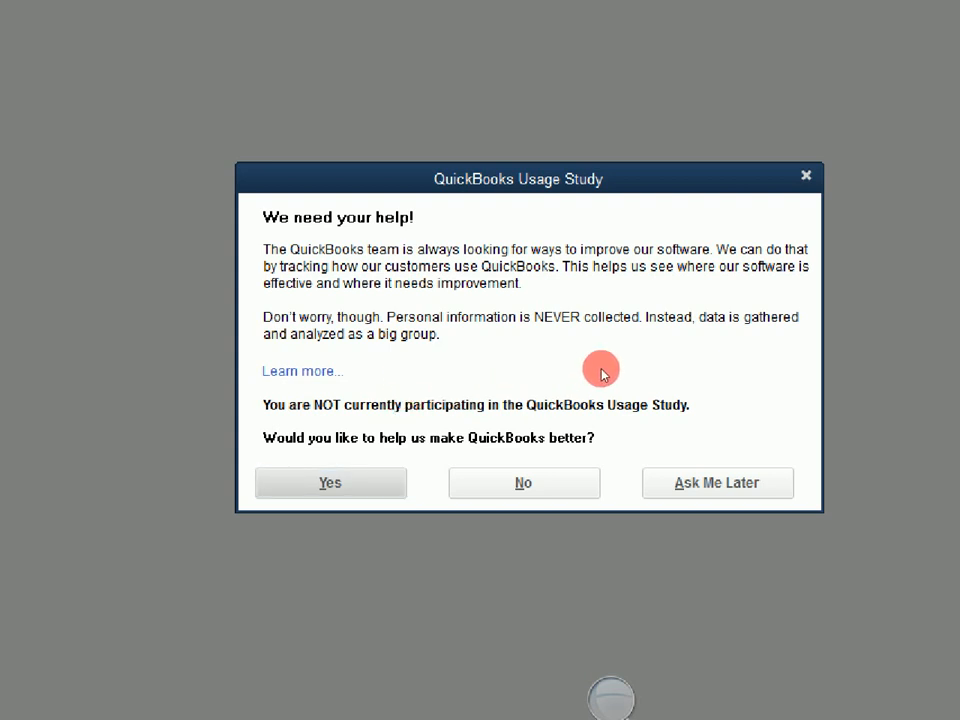
pyautogui.press('Tab')
pyautogui.press('Tab')
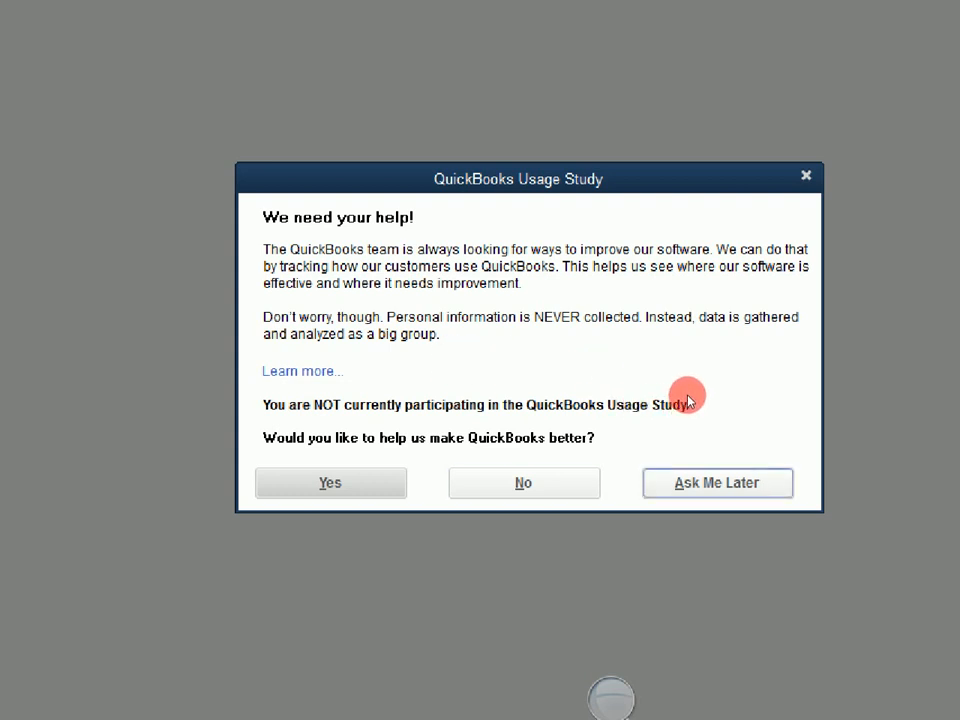
pyautogui.press('Return')
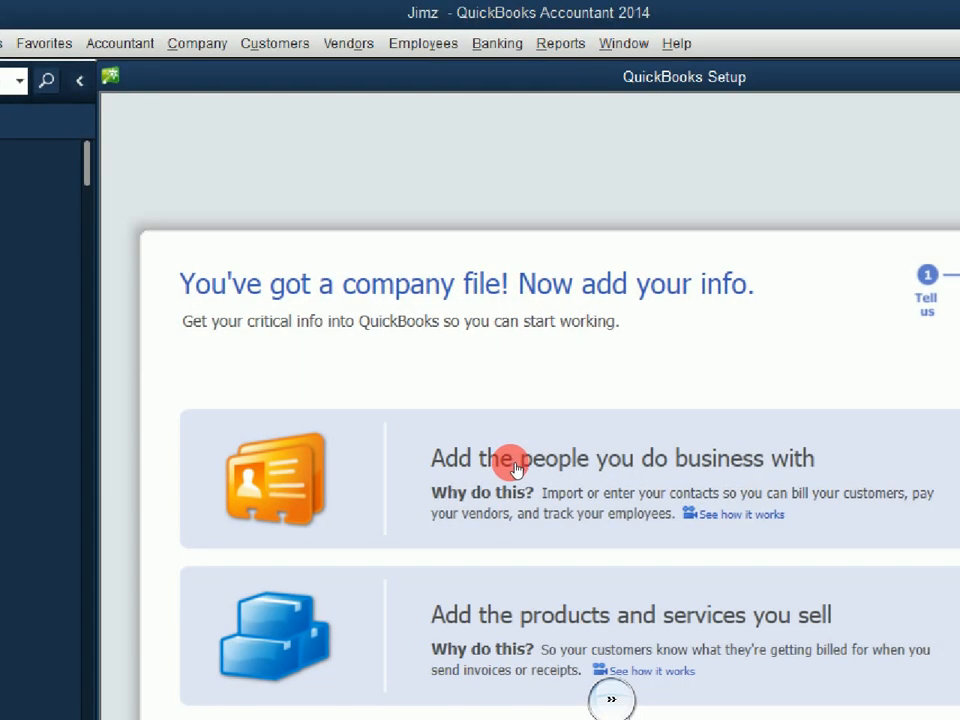
pyautogui.click(516, 469)
pyautogui.click(511, 477)
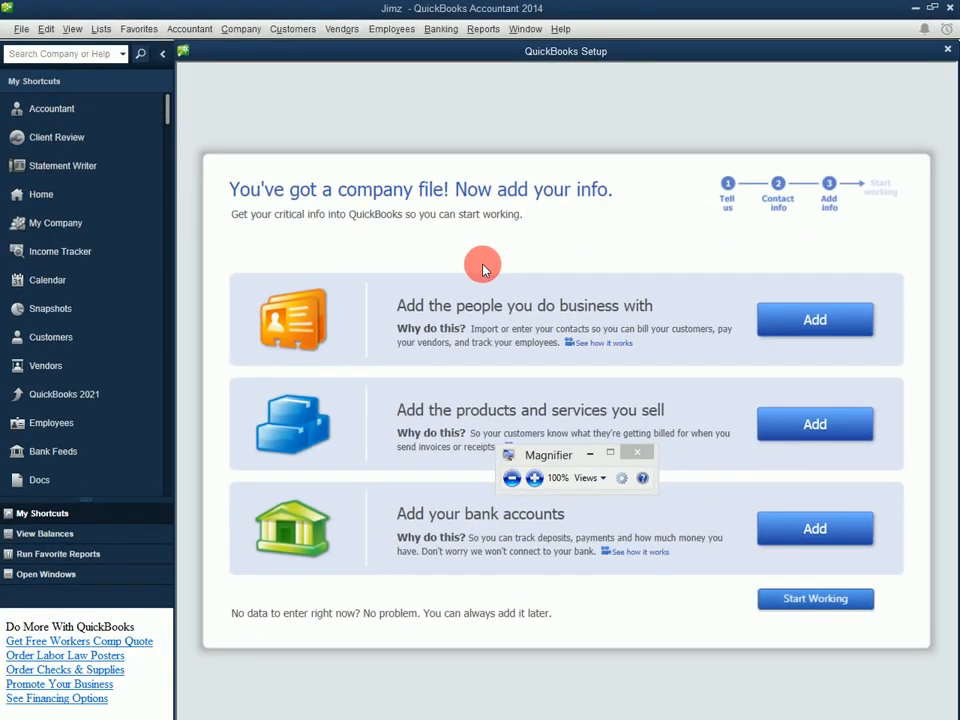